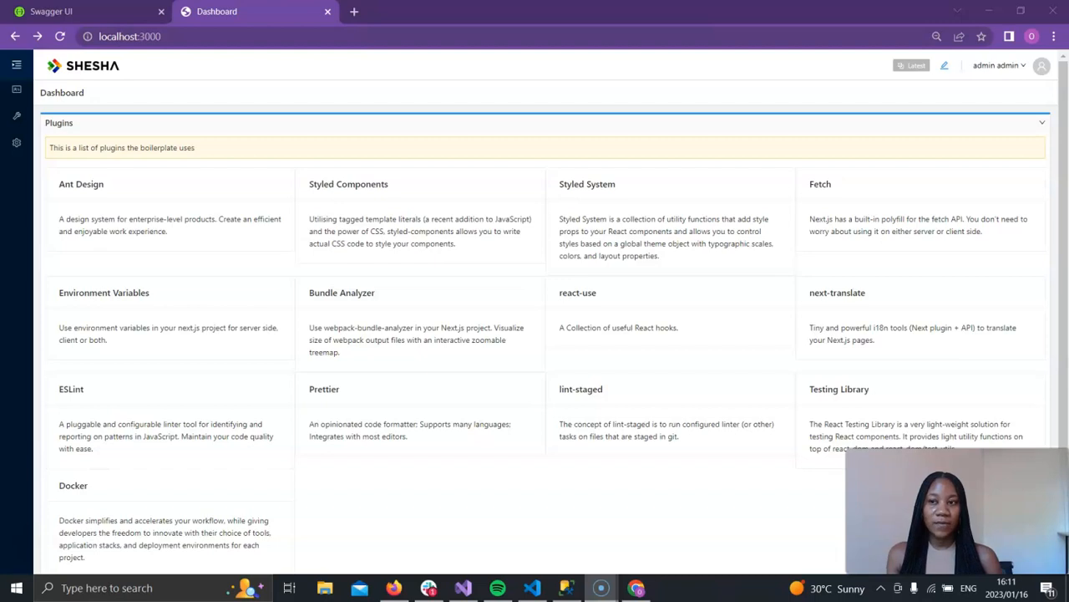
Step: Open the Members page from the sidebar and collapse the navigation menu
click(16, 65)
click(77, 93)
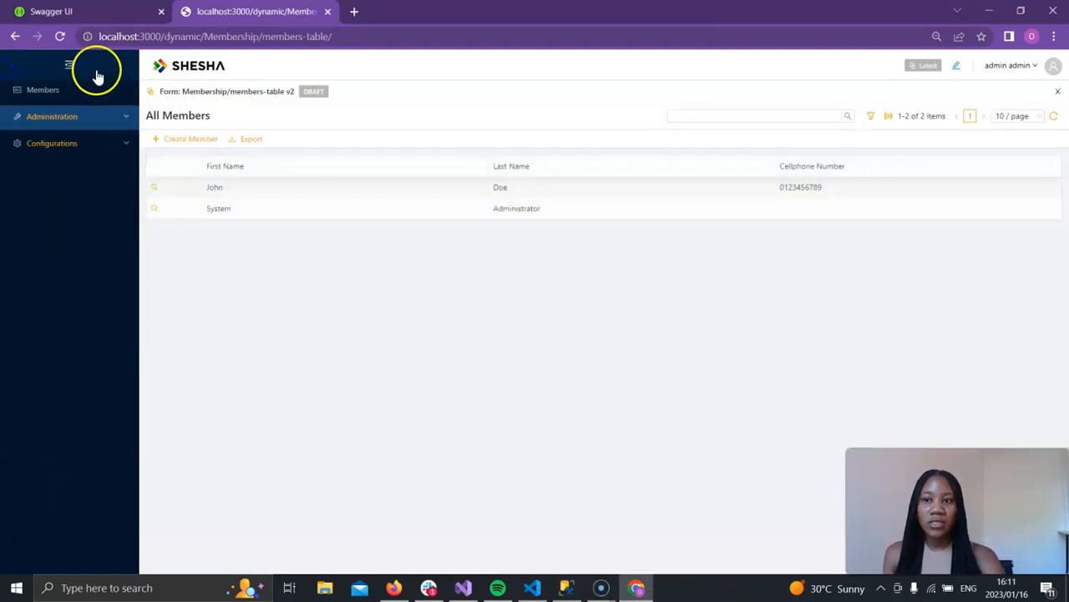
click(97, 71)
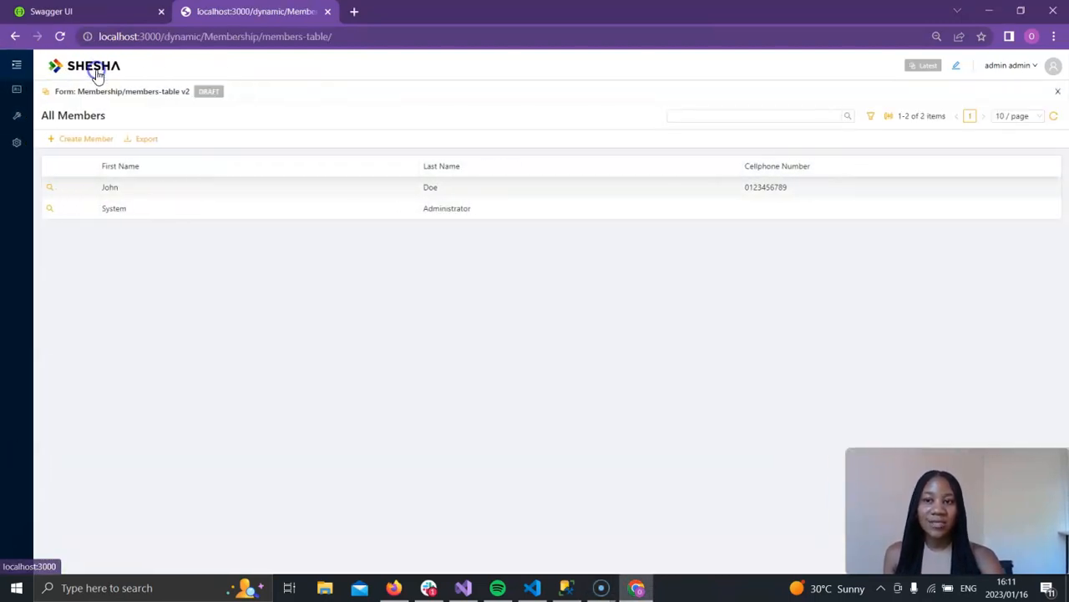
Step: Open the members table form in the designer and set its Model Type to Boxfusion.Curriculum.Common.Domain.Domain.Member (Mem.Member)
click(46, 91)
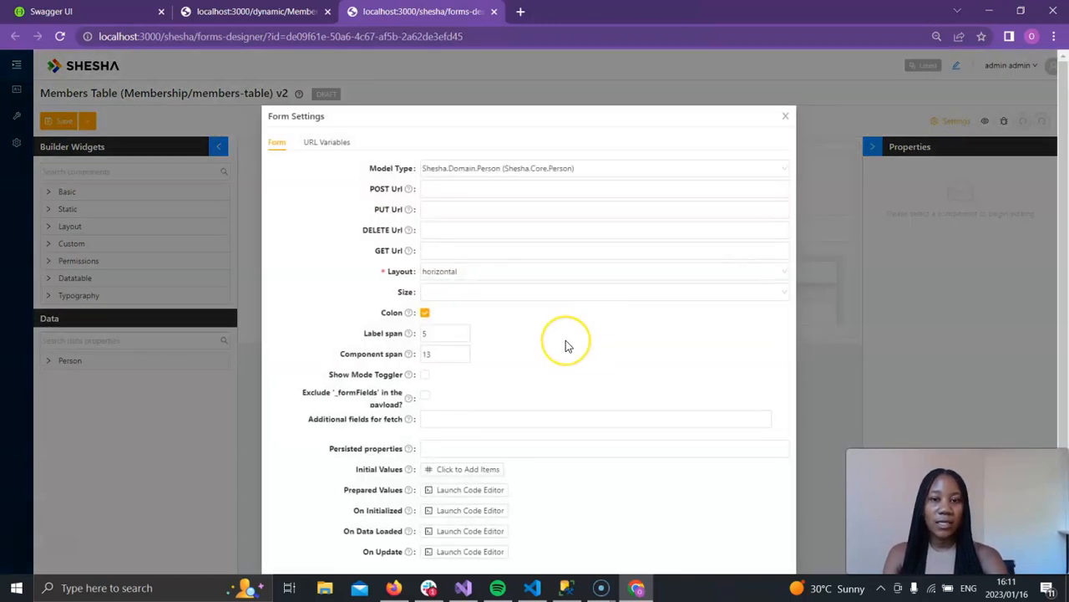
scroll(566, 340, down, 1)
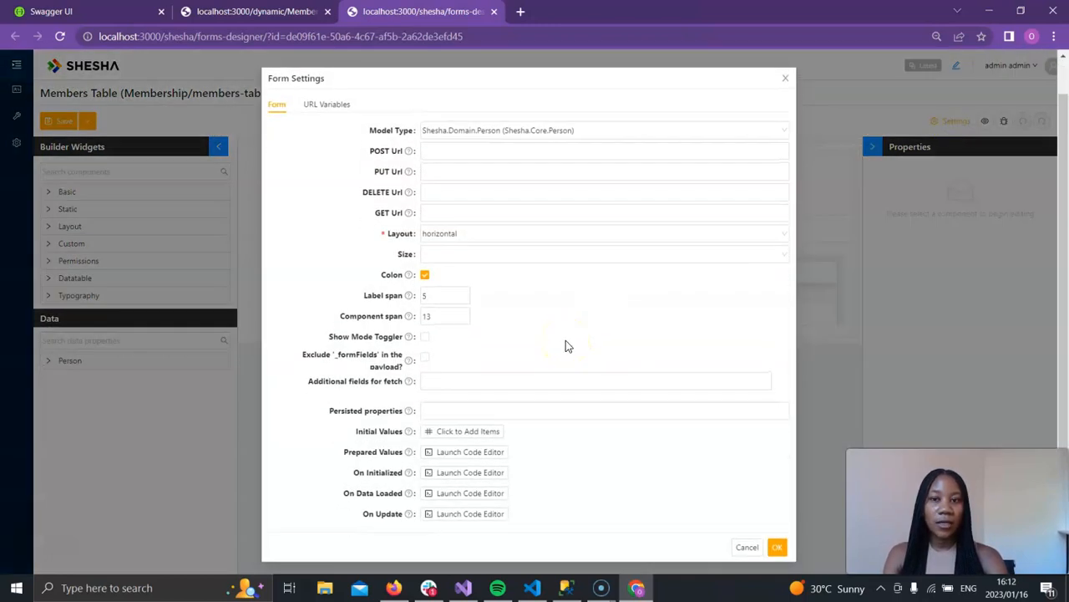
click(786, 131)
click(611, 132)
text(member)
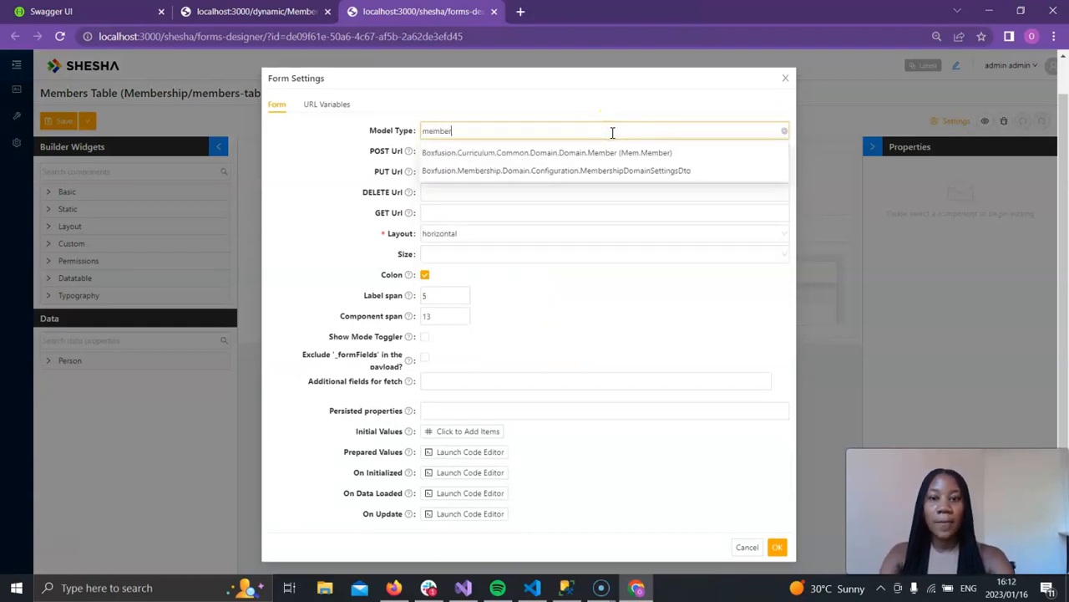
click(624, 153)
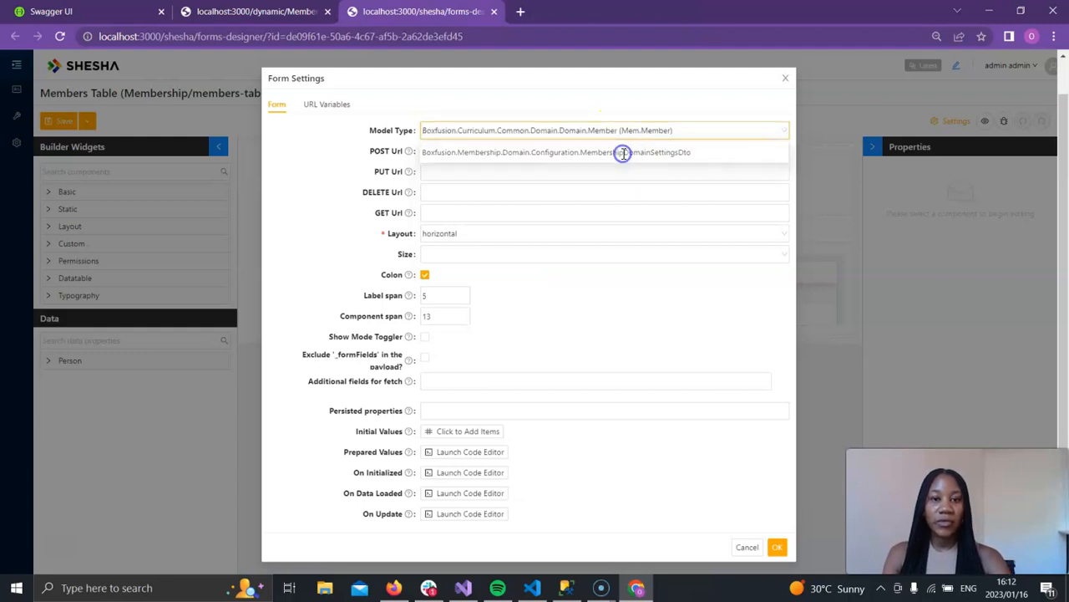
click(781, 551)
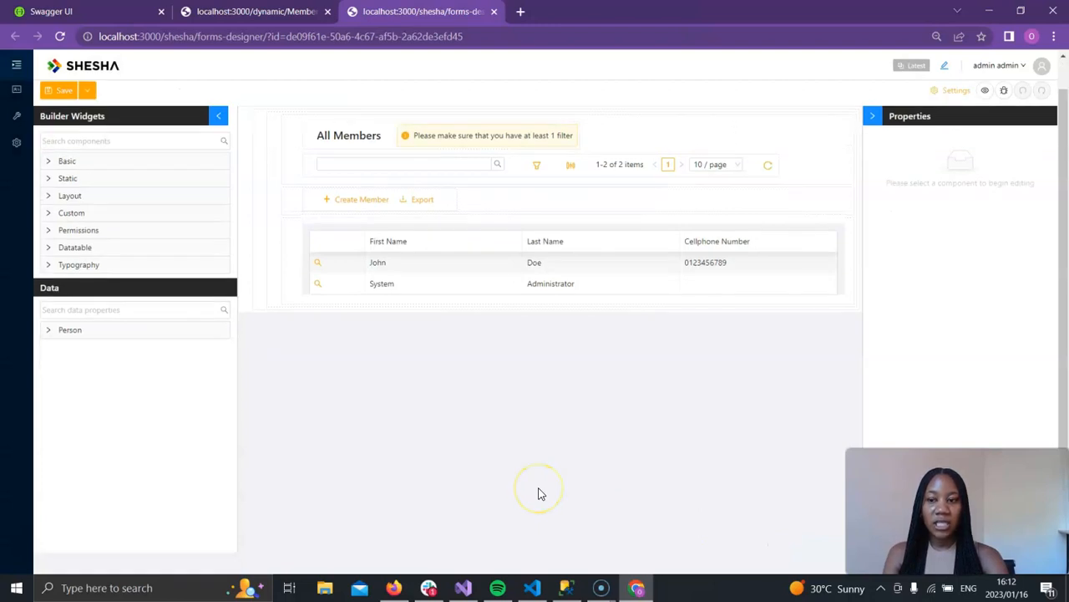
Step: Expand the Member data properties and browse the available fields
click(99, 334)
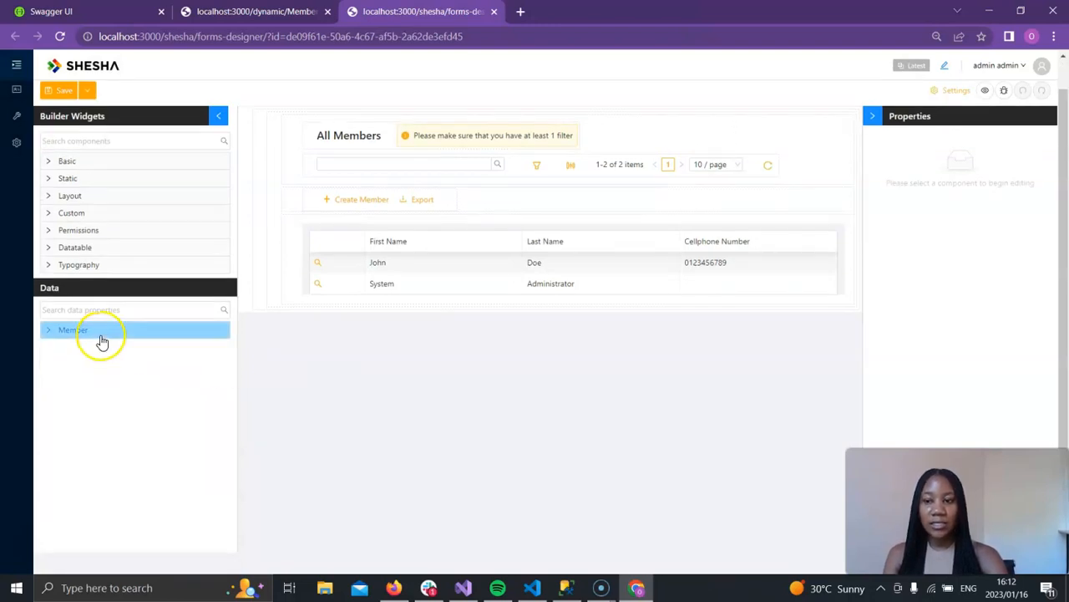
scroll(173, 443, down, 4)
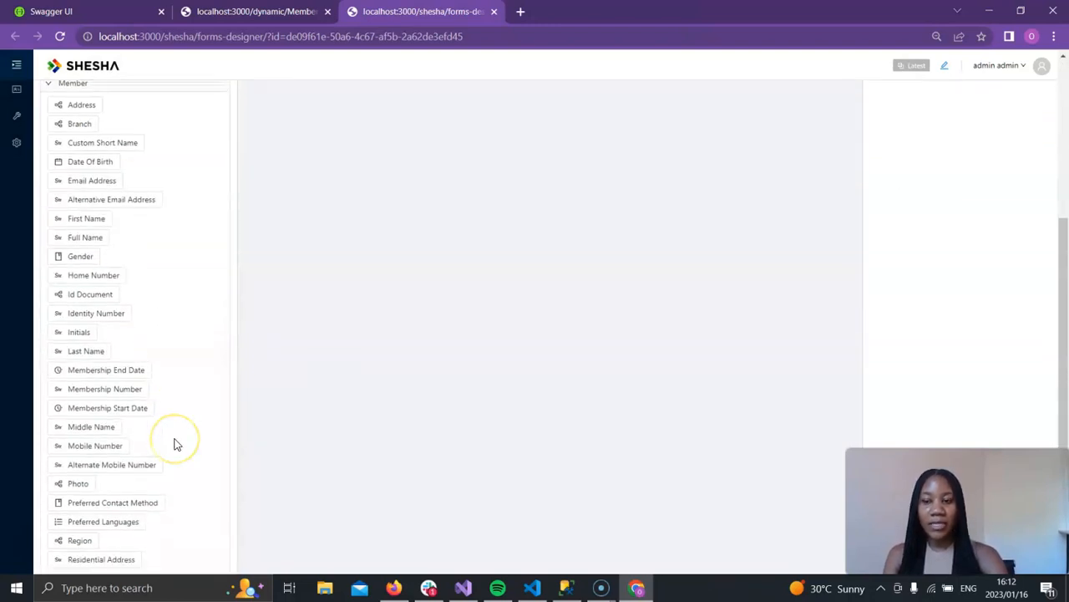
scroll(174, 443, up, 2)
drag(107, 370, 162, 434)
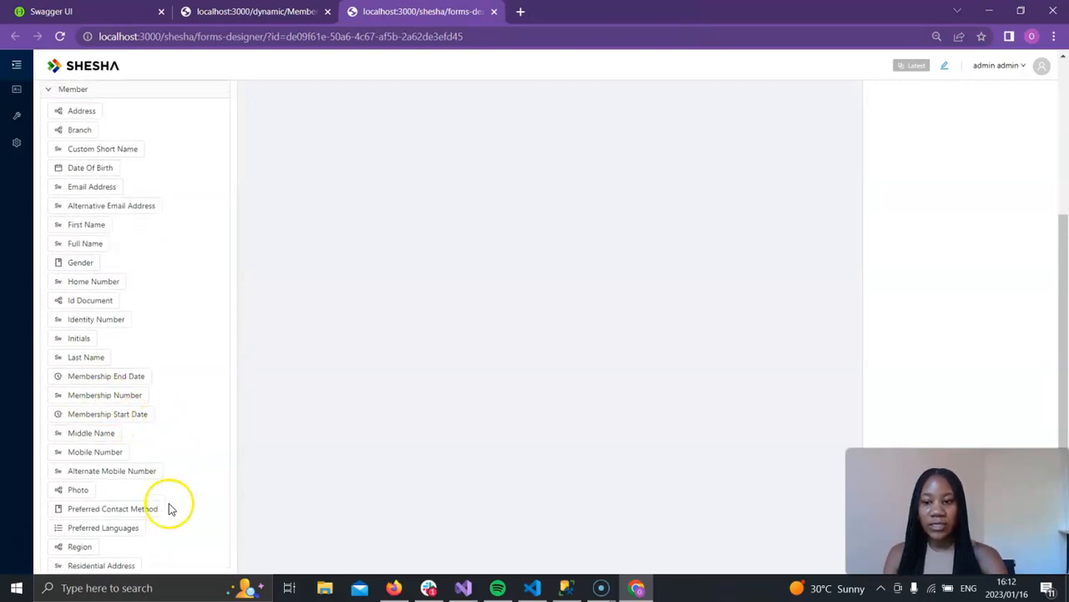
scroll(172, 507, up, 4)
click(88, 363)
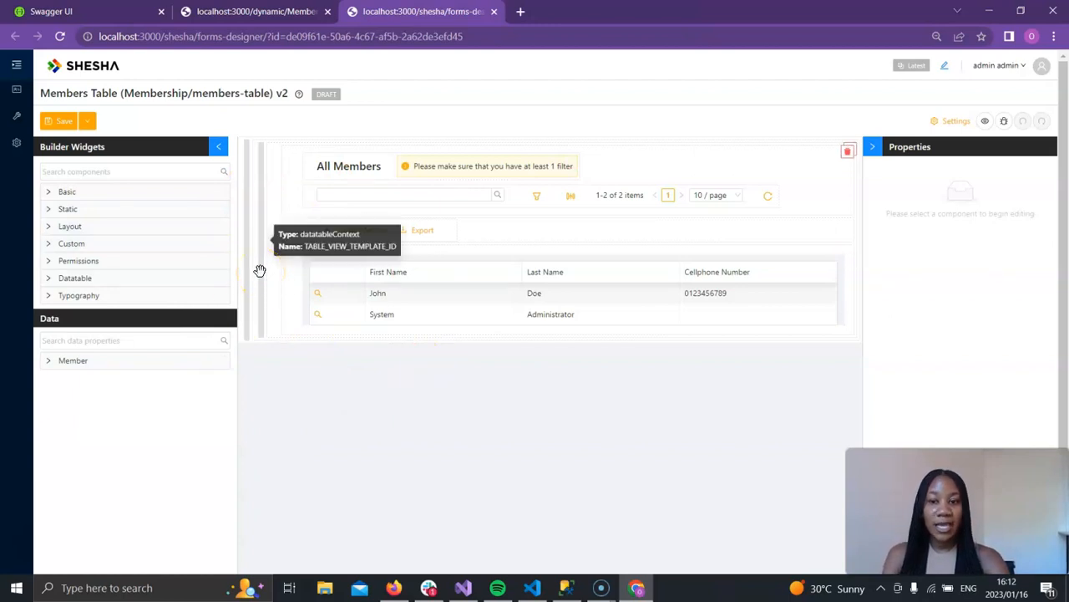
Step: Replace the table context's Entity Type with the Boxfusion.Curriculum.Common.Domain.Domain.Member type
click(260, 270)
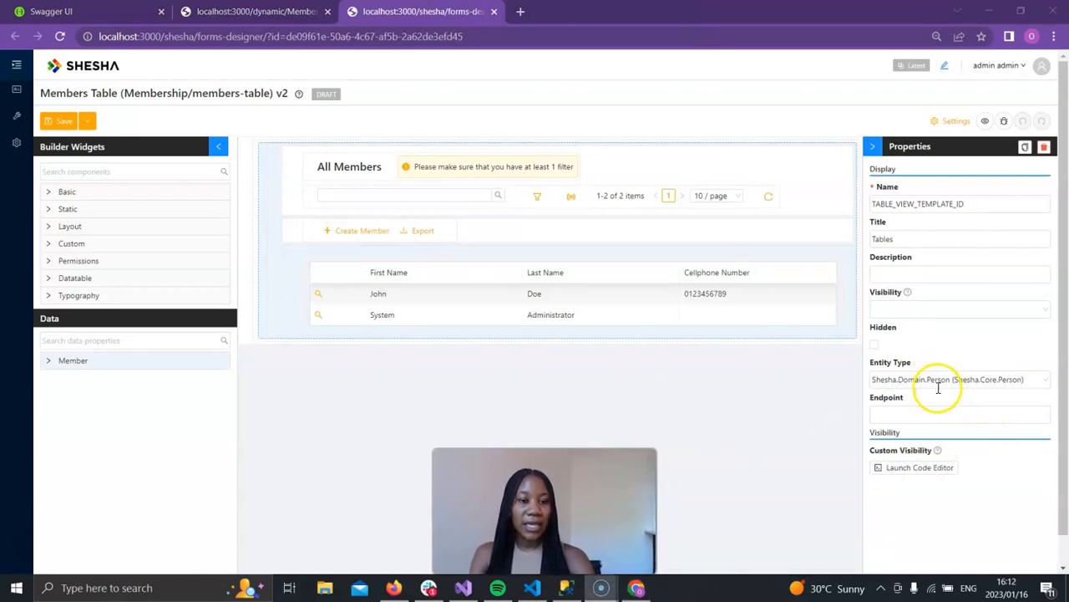
drag(914, 365, 870, 362)
click(974, 358)
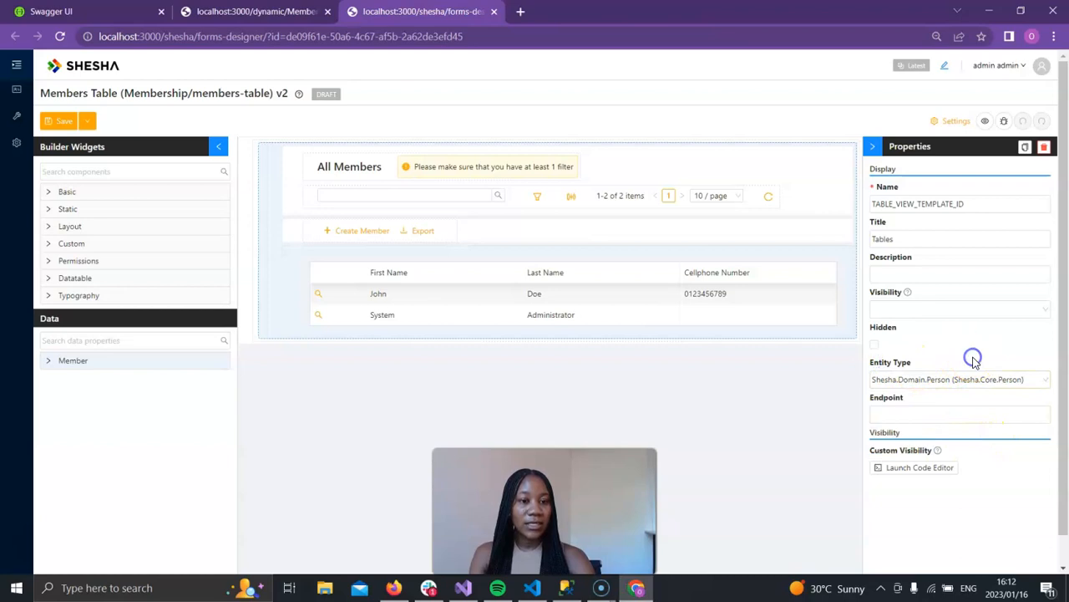
click(1046, 380)
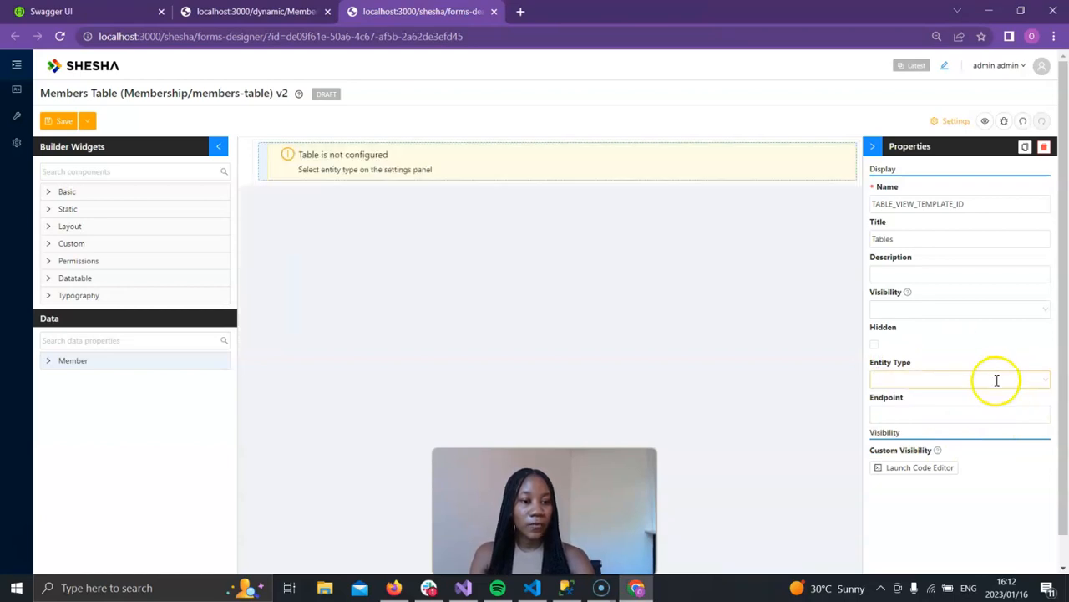
click(996, 380)
text(member)
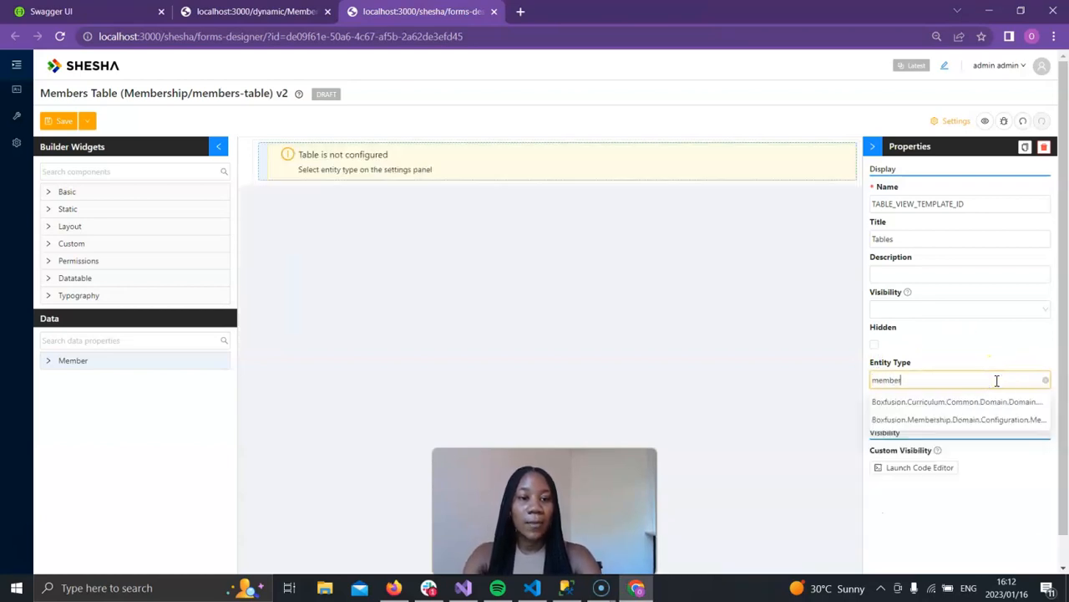
click(995, 402)
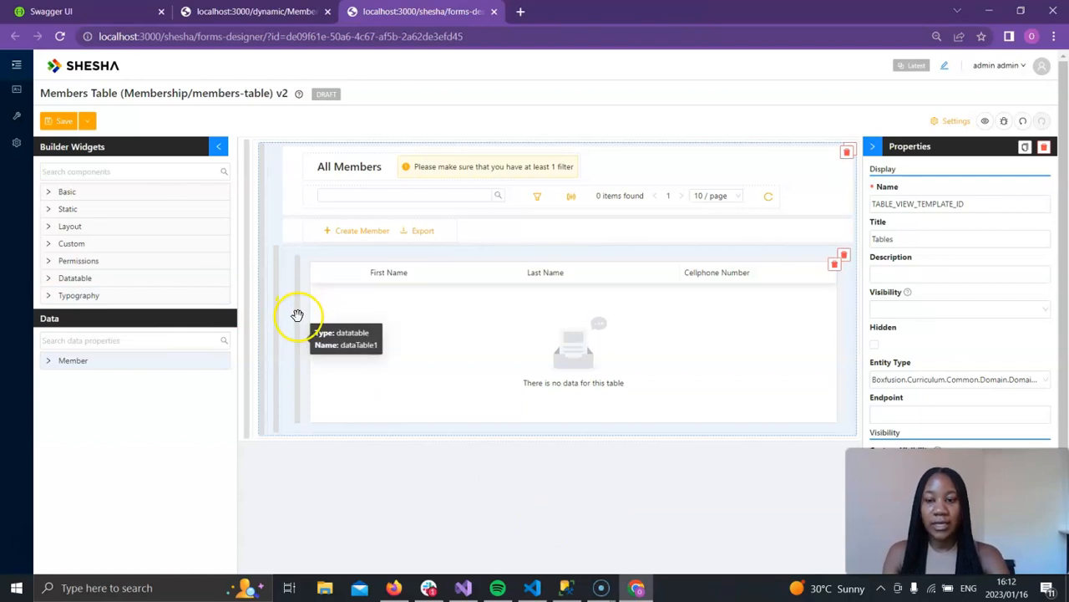
Step: Open the datatable's column customization and add five new columns
click(297, 359)
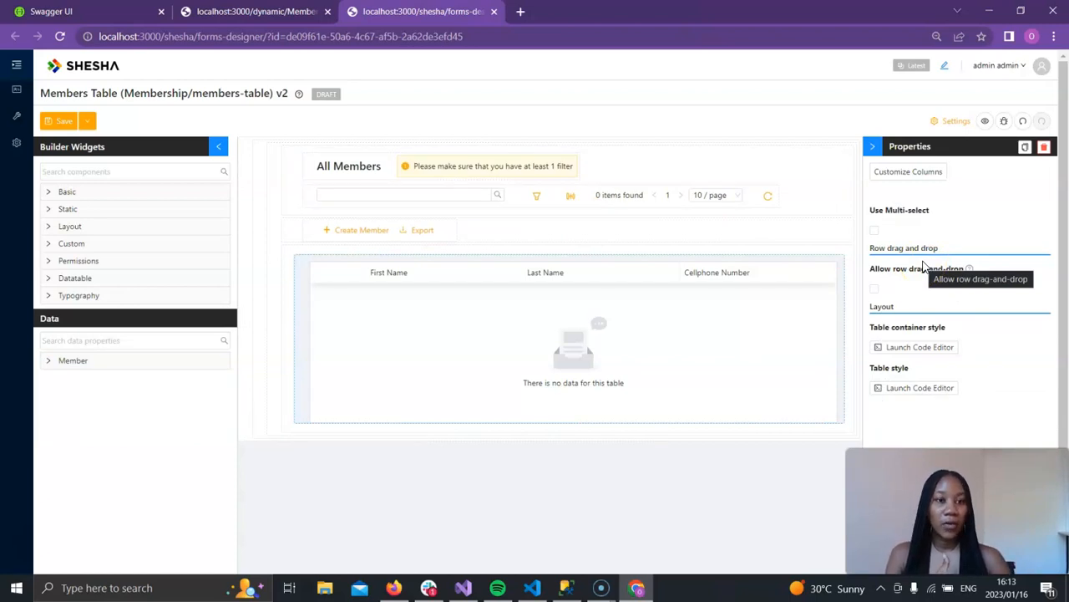
click(922, 174)
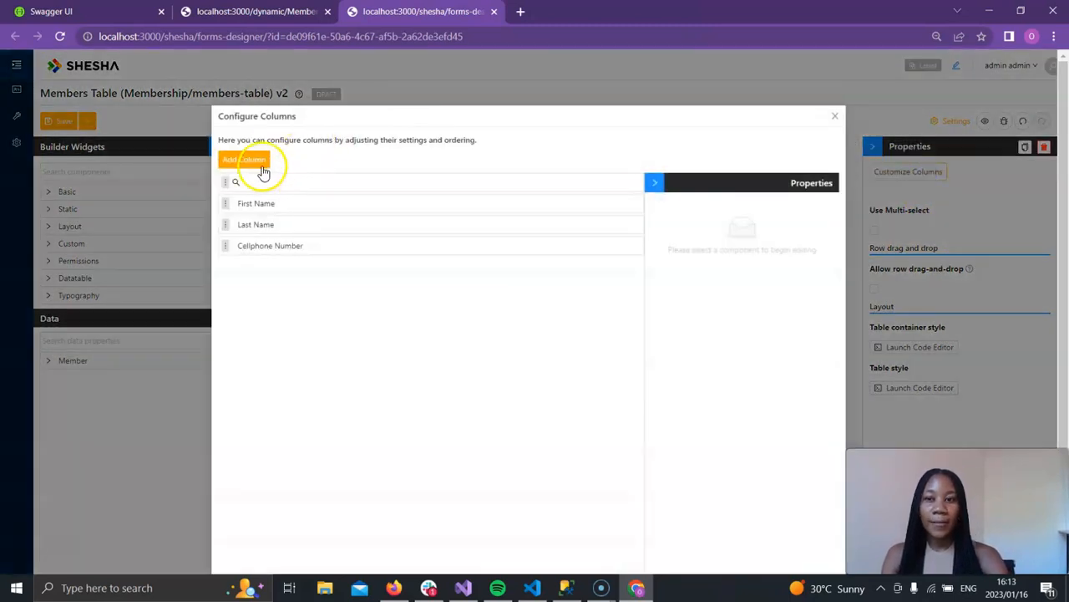
click(265, 160)
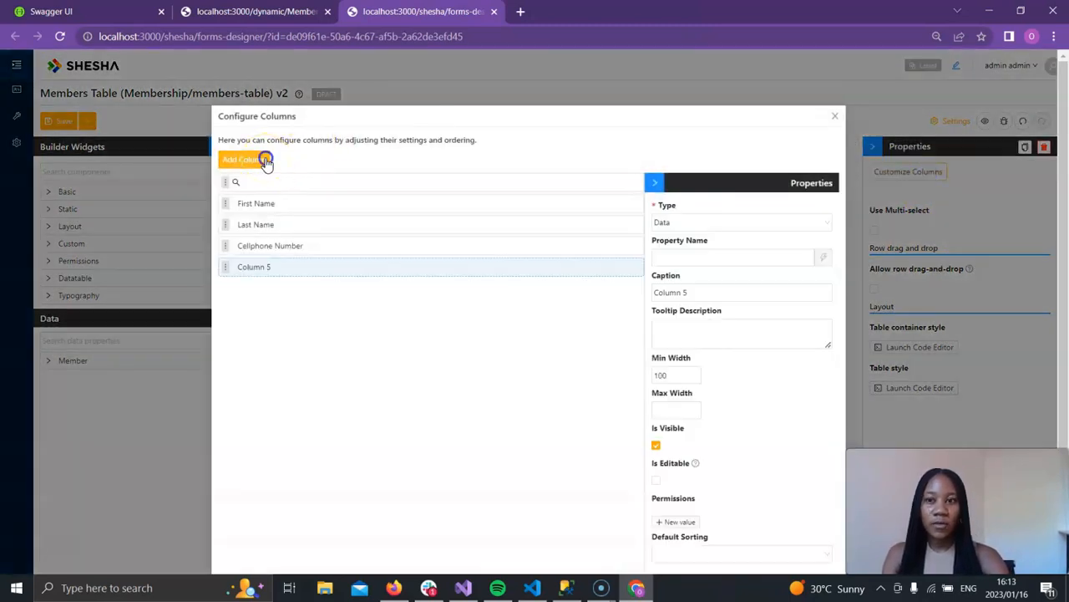
click(266, 161)
click(265, 160)
click(266, 160)
click(266, 161)
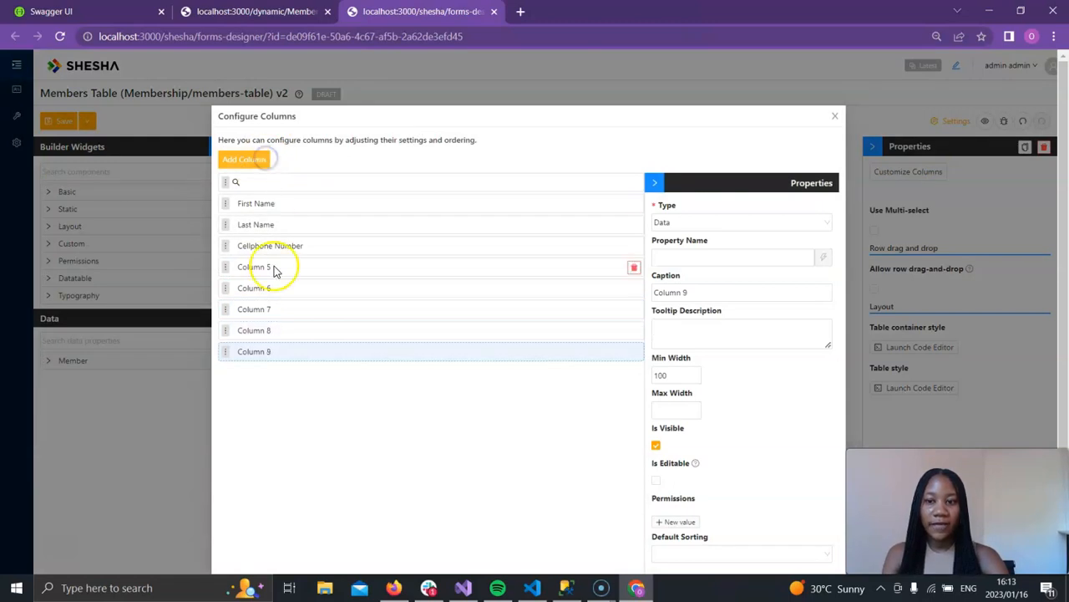
Step: Bind Column 5 to the membershipNumber property and apply the matching caption
click(227, 268)
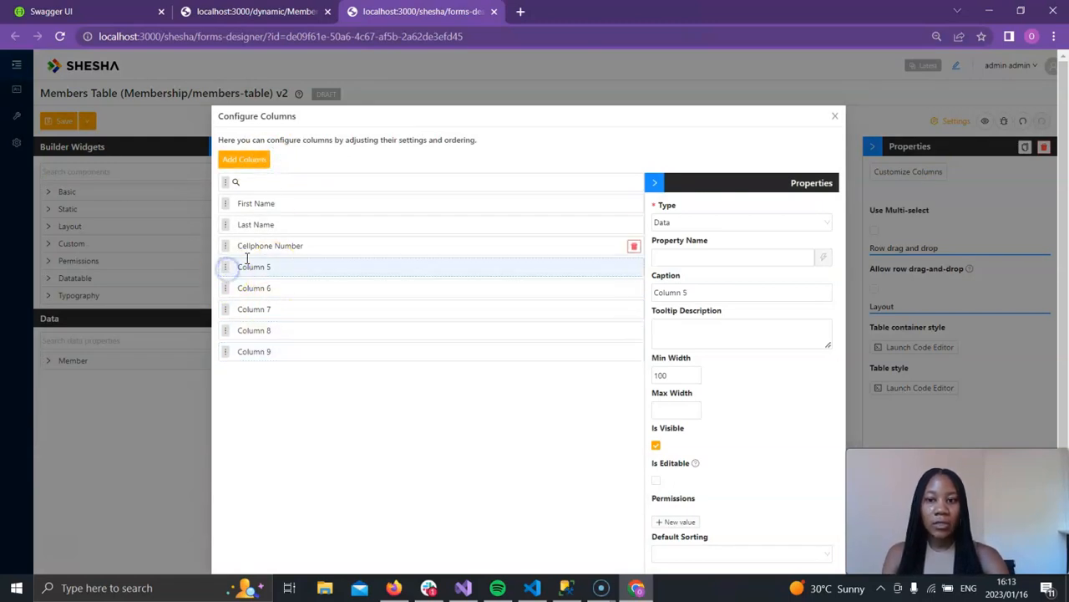
click(736, 258)
scroll(732, 377, down, 5)
scroll(733, 382, down, 4)
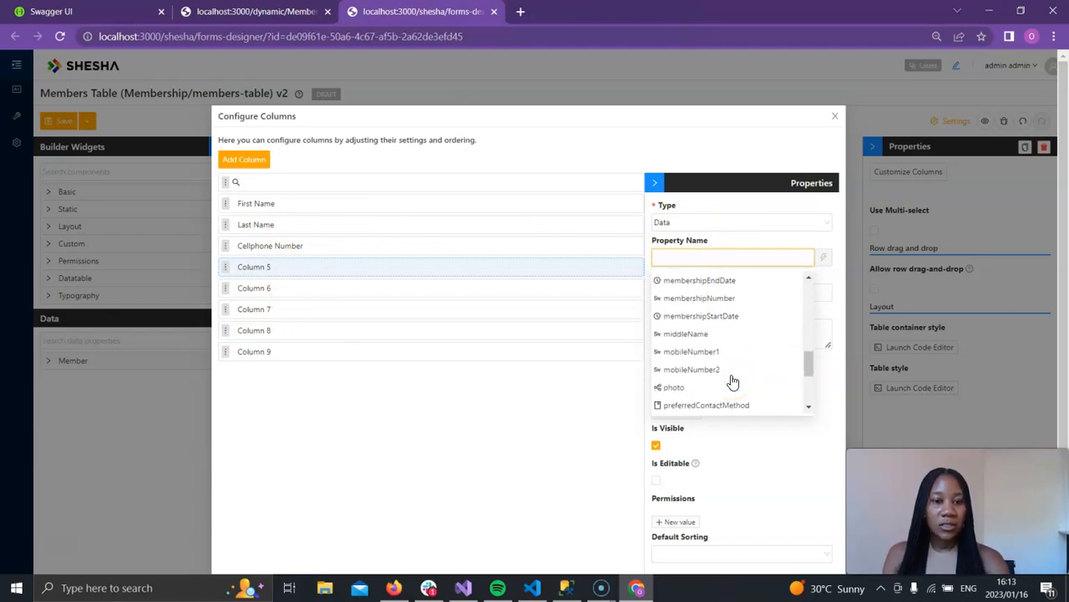
scroll(732, 381, up, 5)
scroll(732, 382, down, 1)
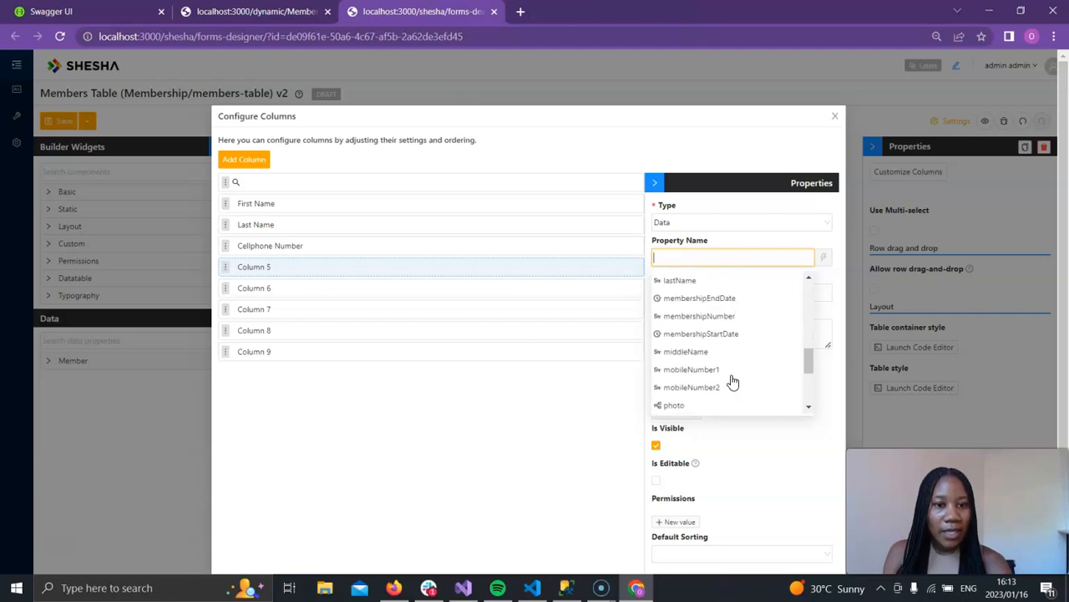
click(719, 319)
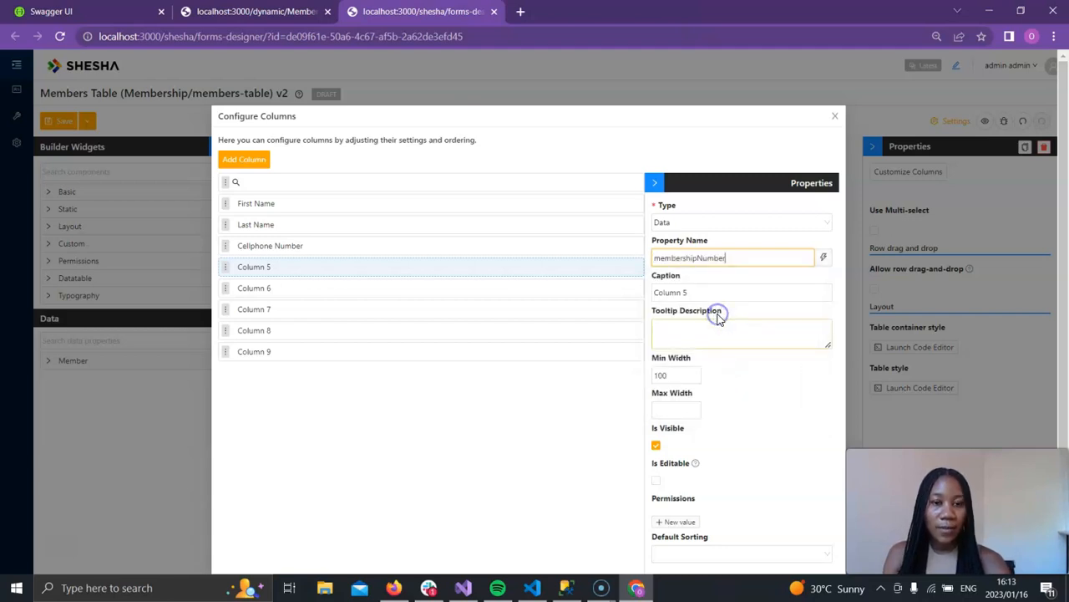
click(827, 259)
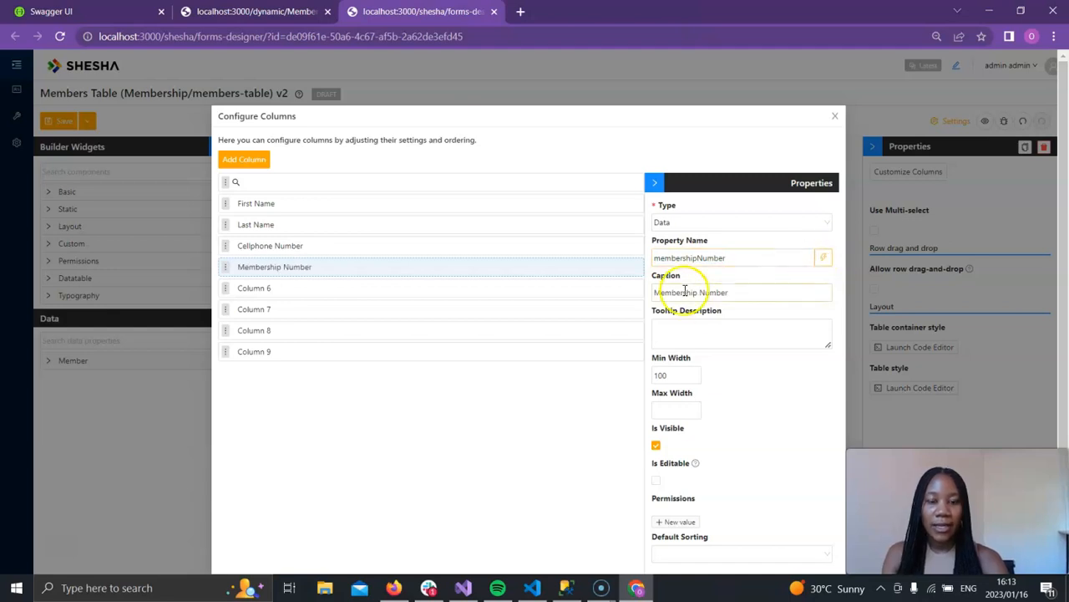
Step: Bind Column 6 to the residentialAddress property with caption Residential Address
click(228, 289)
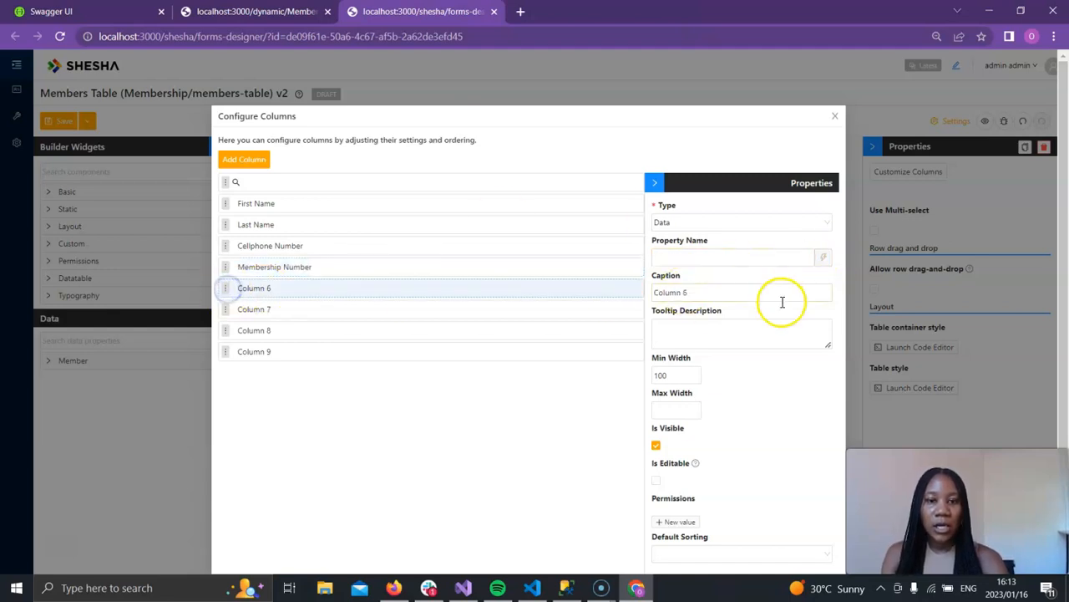
click(734, 259)
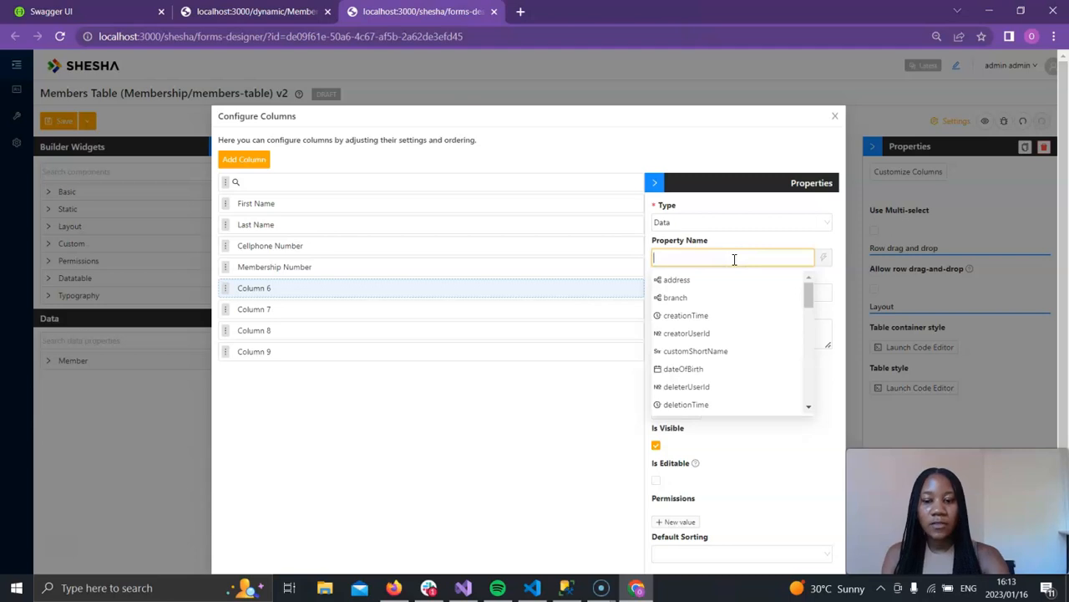
text(re)
click(719, 298)
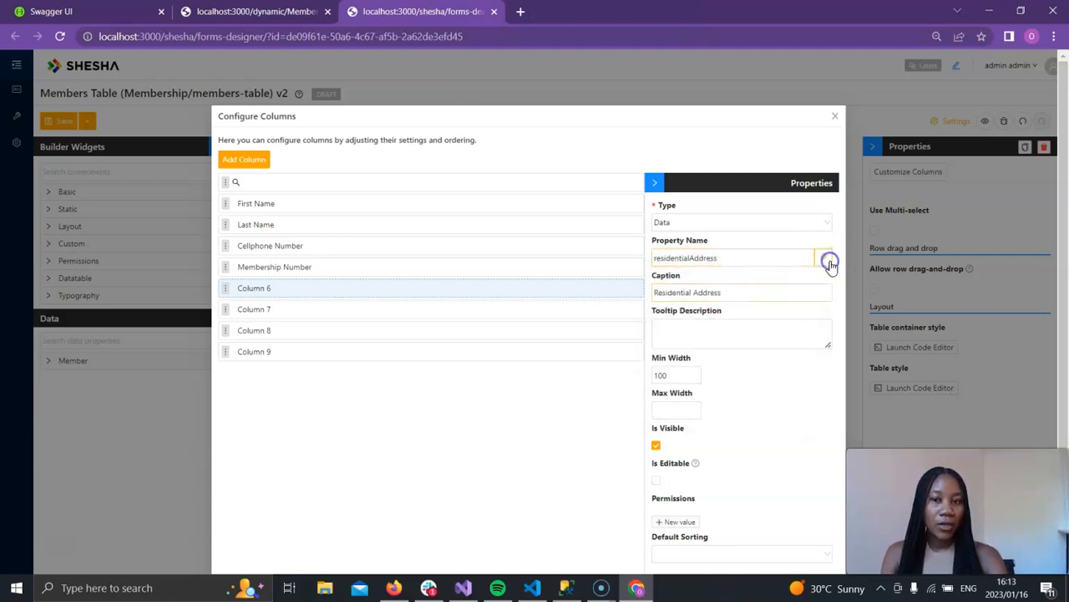
Step: Bind Column 7 to the membershipStatus property and apply the matching caption
click(227, 310)
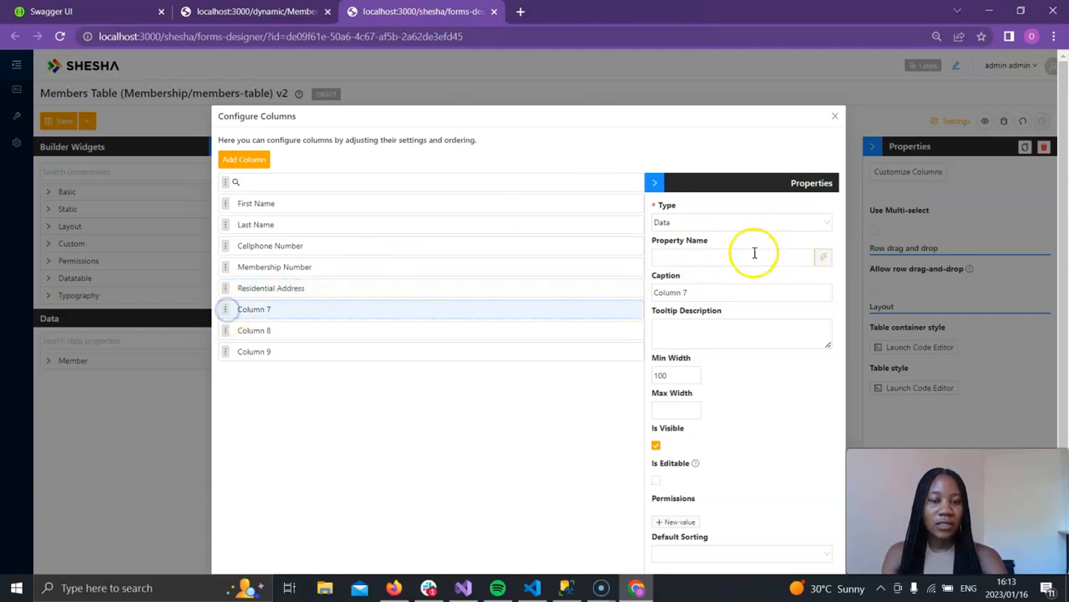
click(719, 255)
text(mem)
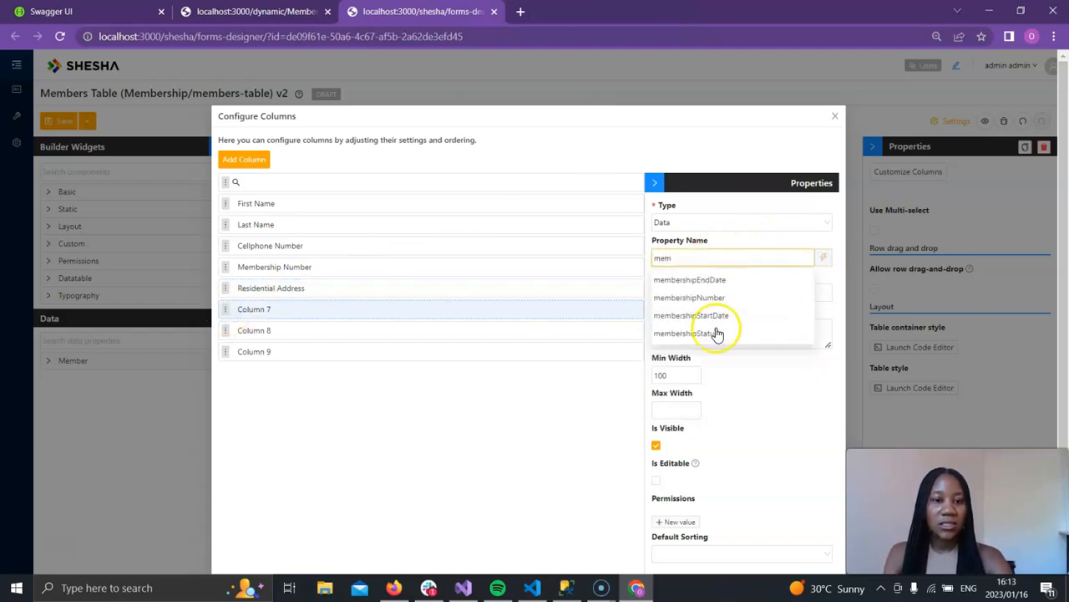
click(712, 334)
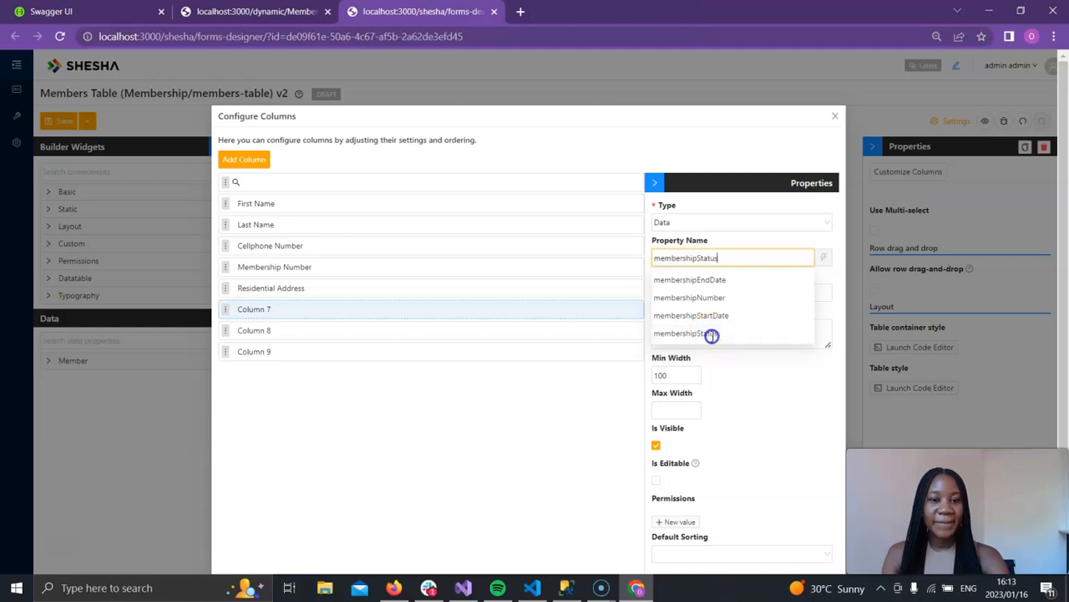
click(830, 260)
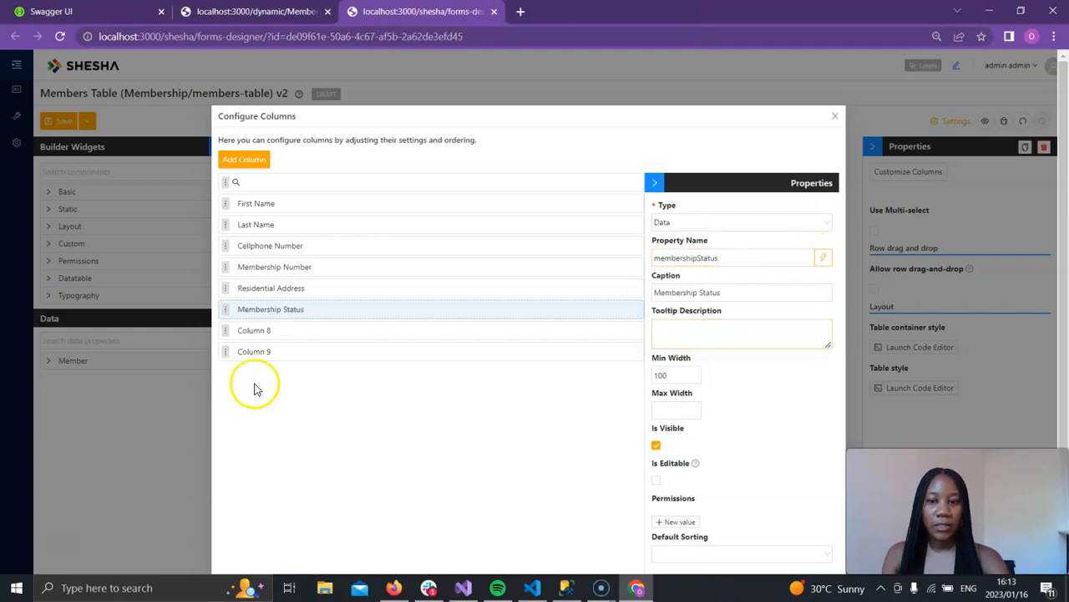
Step: Bind Column 8 to the membershipStartDate property and apply the matching caption
click(228, 332)
click(754, 259)
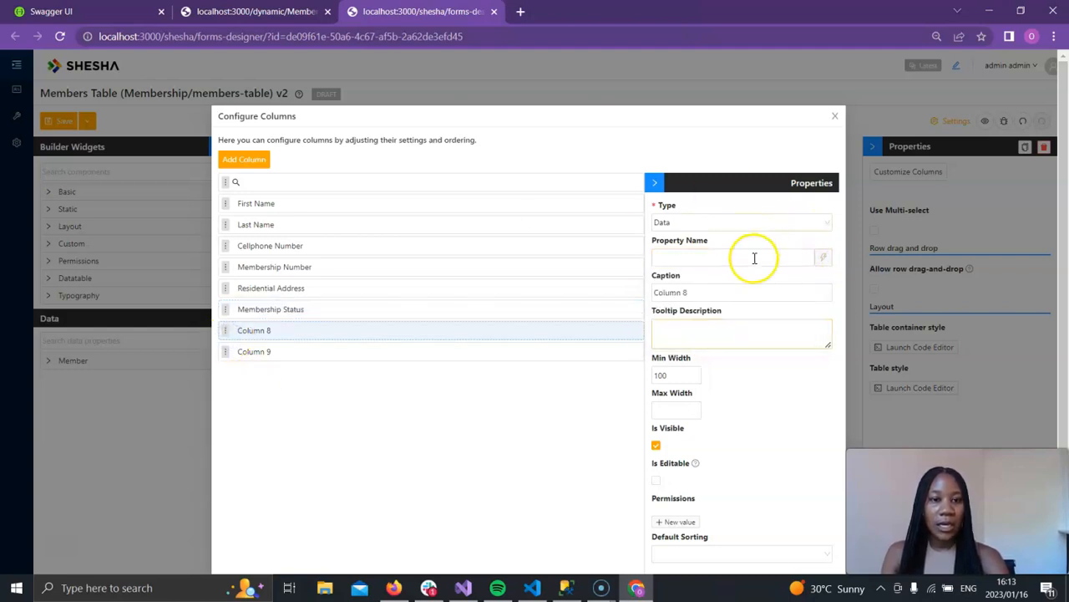
text(men)
key(BackSpace)
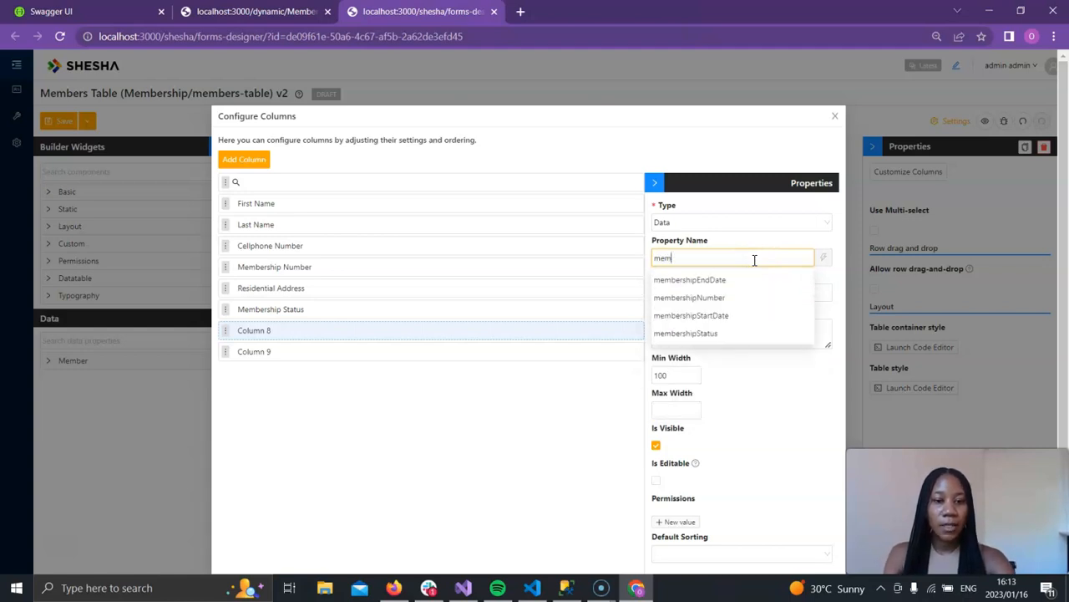
click(726, 315)
click(824, 259)
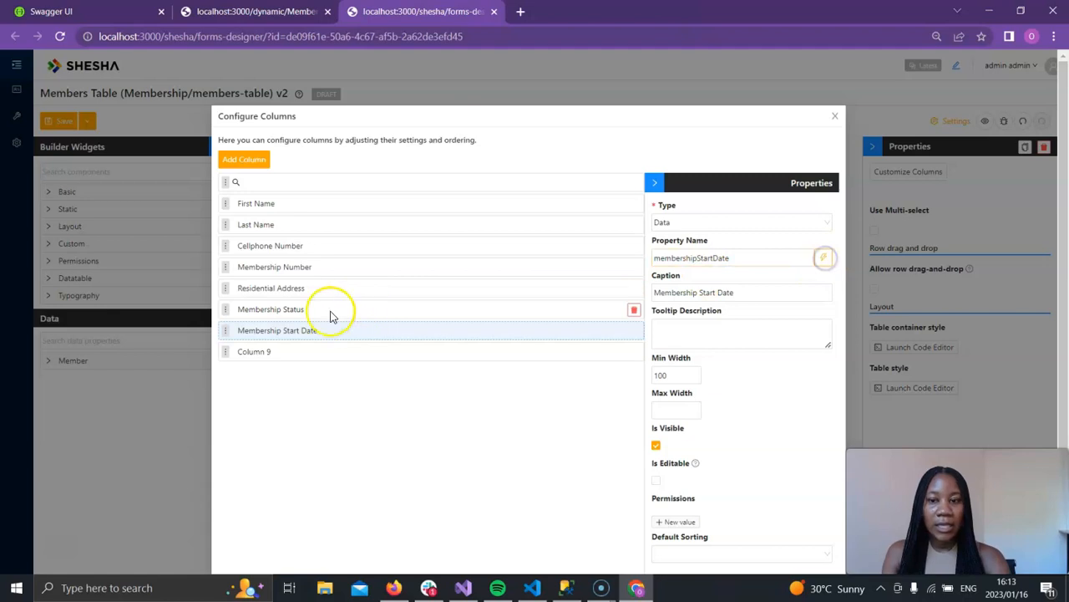
Step: Bind Column 9 to membershipEndDate with its matching caption, close the column configuration and save the table form
click(226, 353)
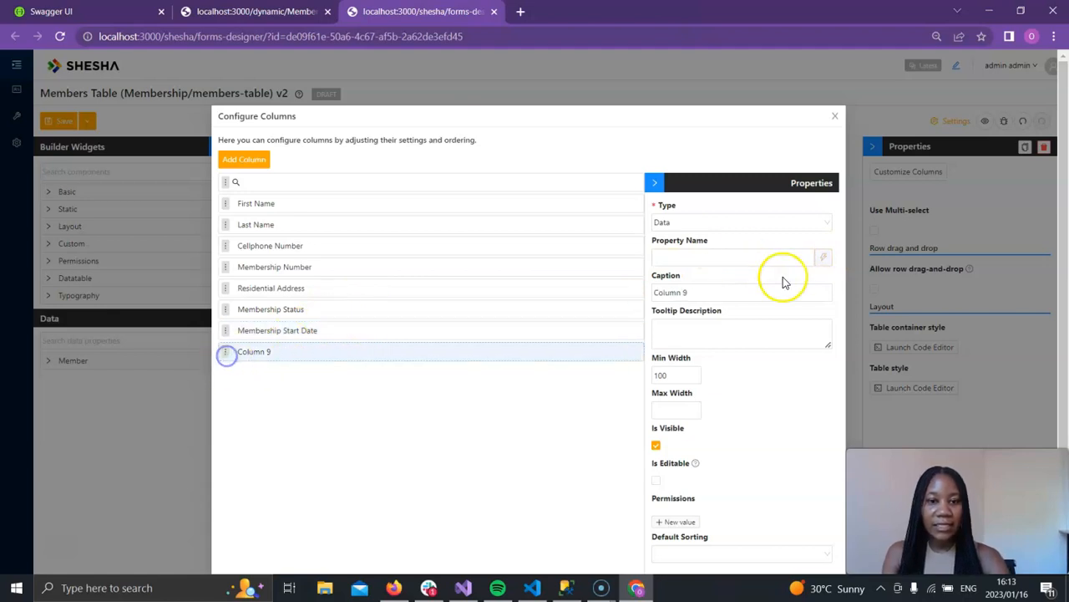
click(735, 255)
text(mem)
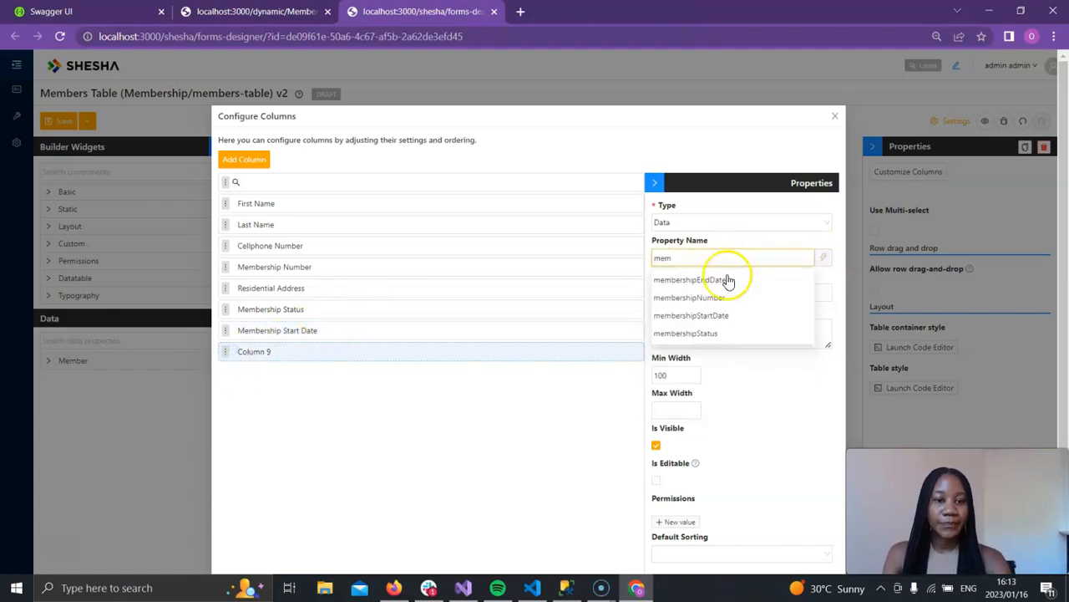
click(718, 280)
click(825, 259)
scroll(594, 452, down, 2)
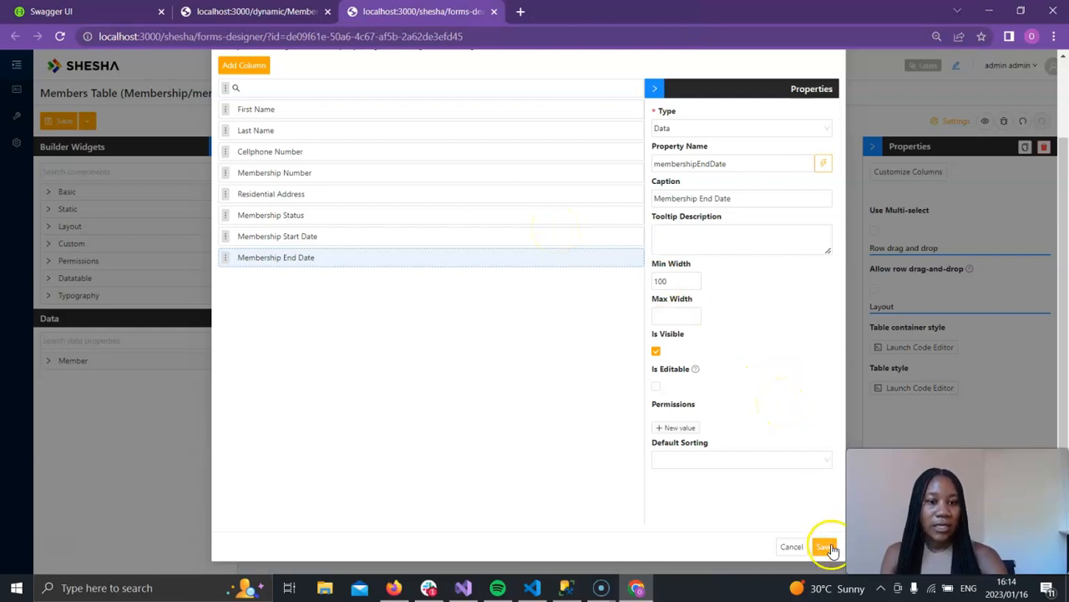
click(827, 546)
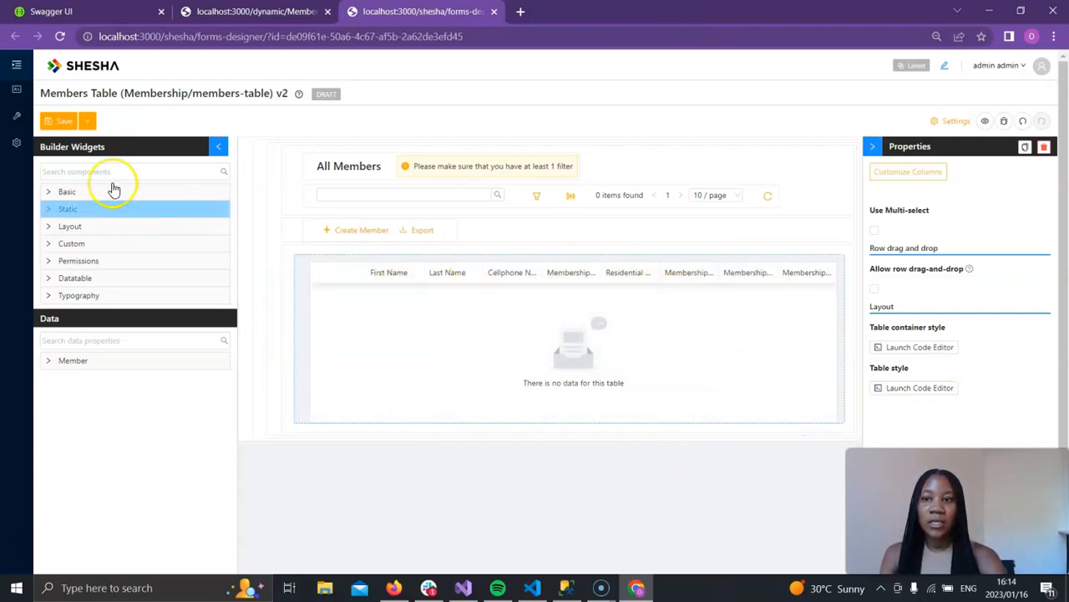
click(67, 125)
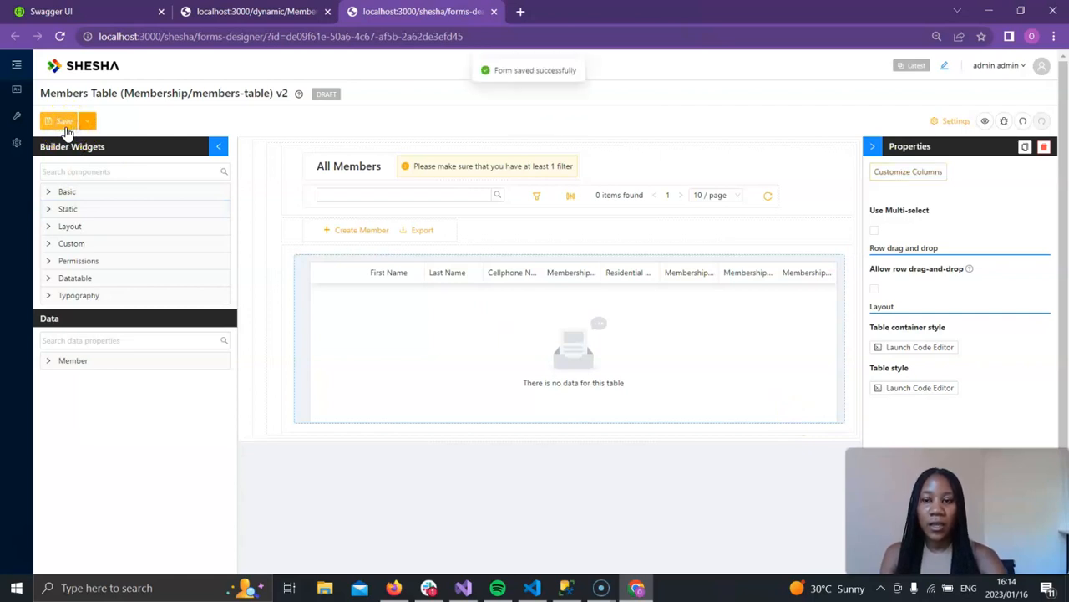
Step: Open the Add New Member dialog's members-create form in the designer and create a new version of it
click(370, 233)
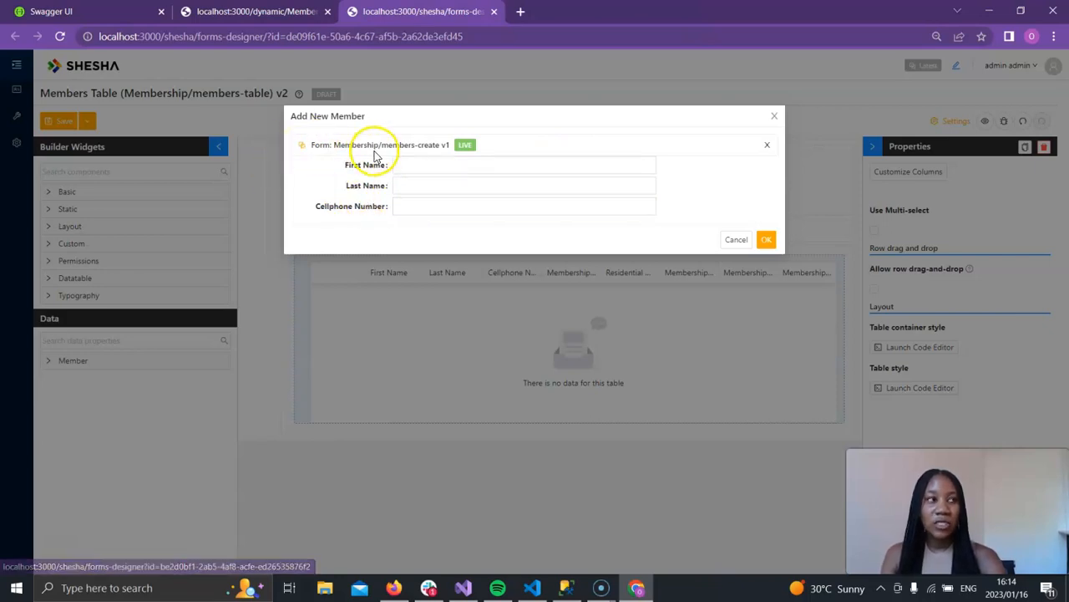
click(306, 149)
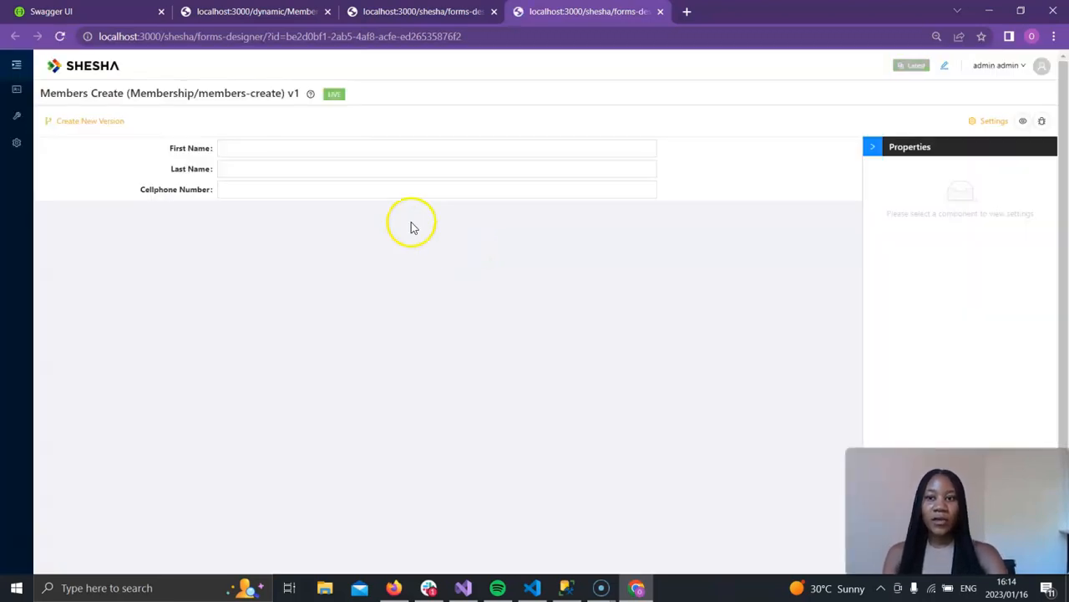
click(103, 131)
click(625, 186)
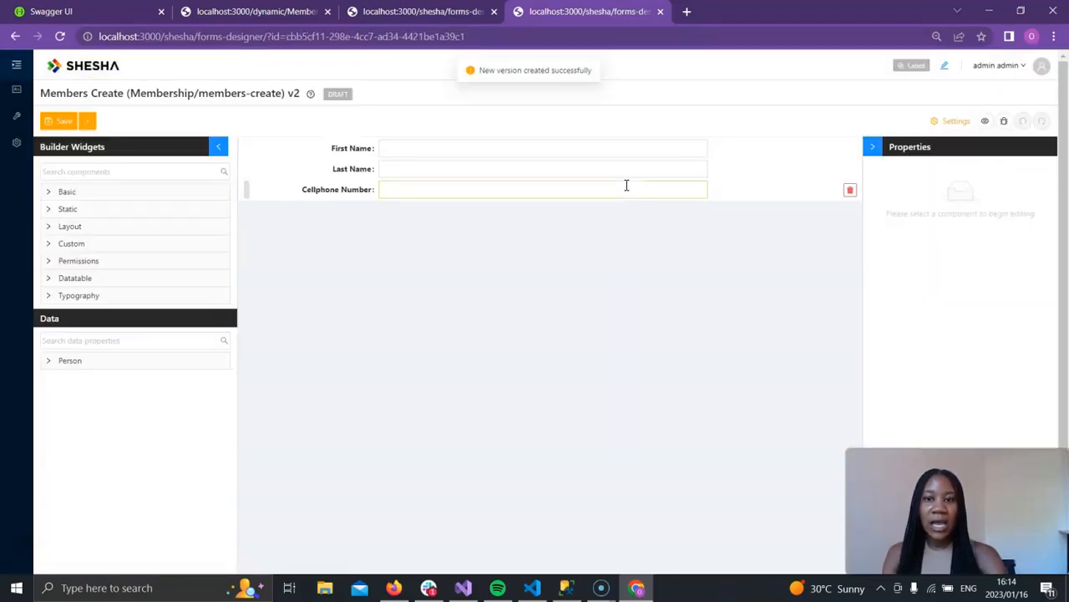
Step: Open the form settings and set the Model Type to Boxfusion.Curriculum.Common.Domain.Domain.Member (Mem.Member)
click(954, 124)
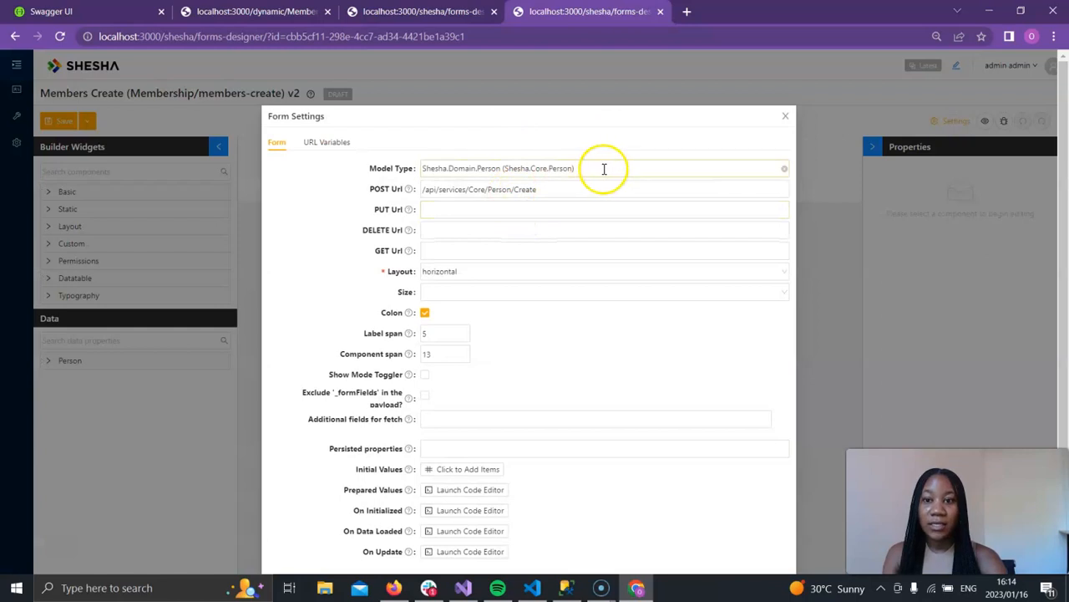
click(785, 171)
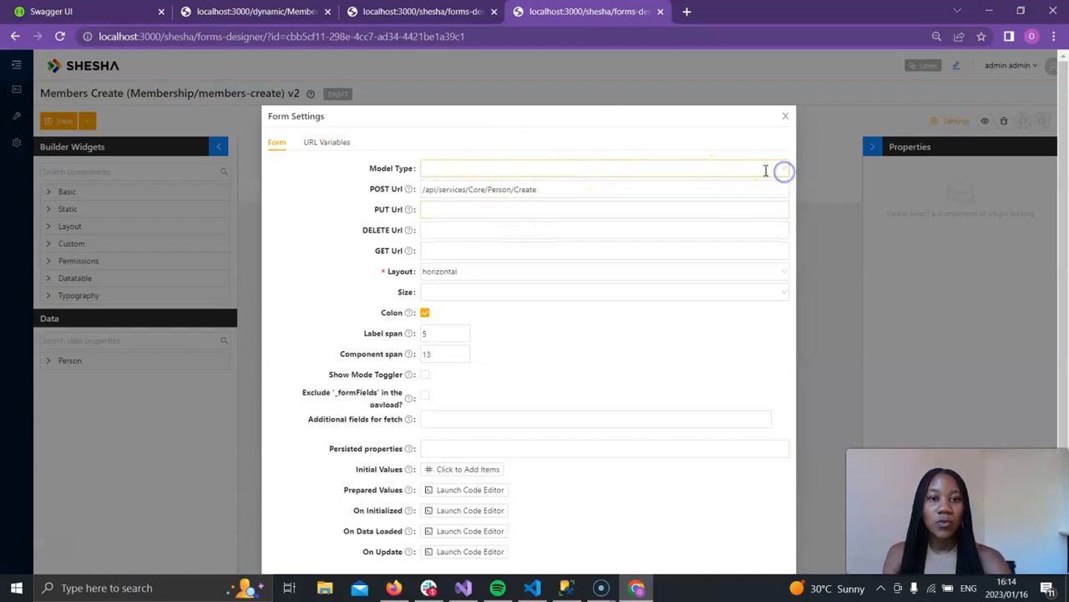
click(762, 171)
text(membe)
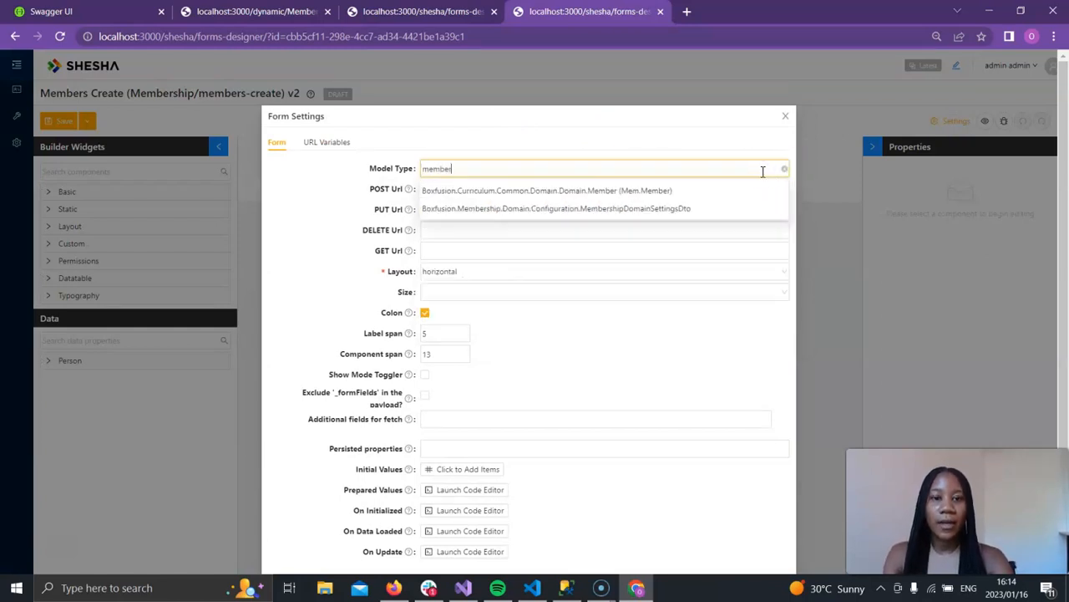
text(r)
click(625, 189)
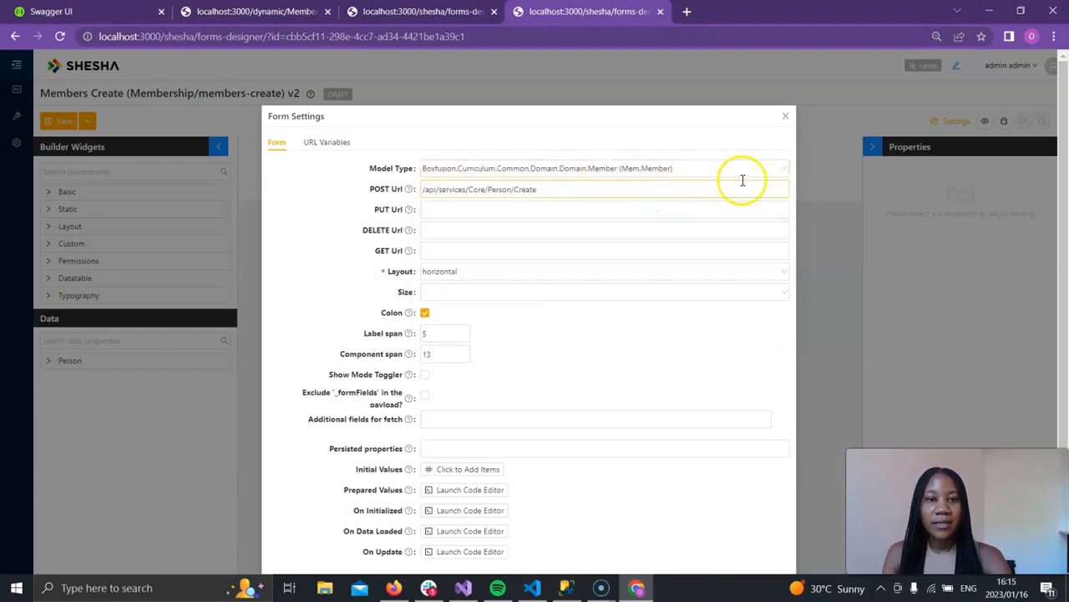
Step: Set the POST Url to /api/services/Common/Member/Create and confirm the form settings
click(764, 190)
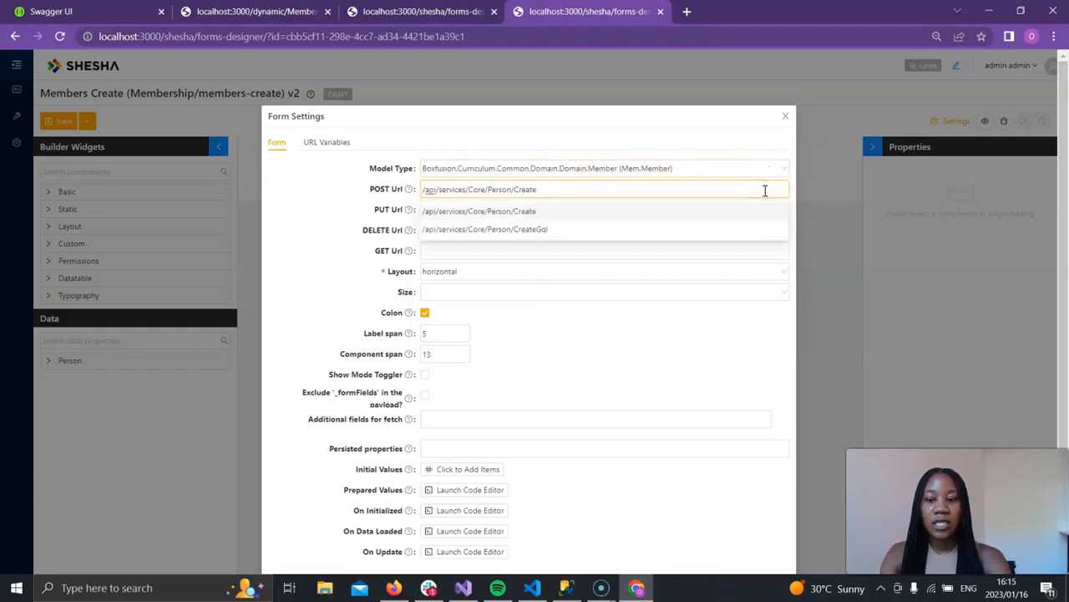
triple_click(765, 191)
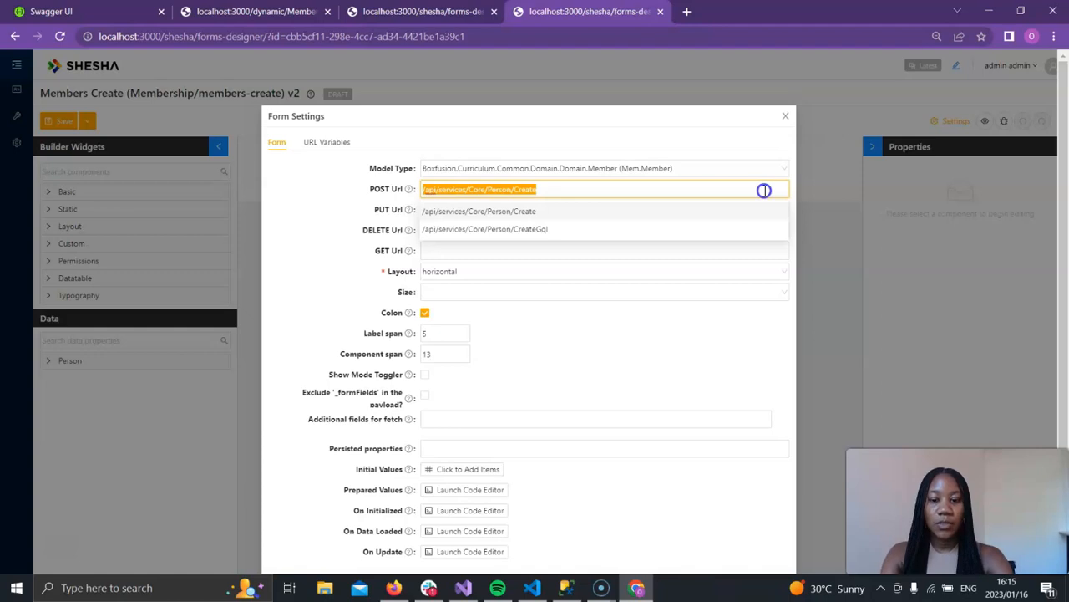
click(764, 191)
text(mem)
triple_click(765, 191)
text(memb)
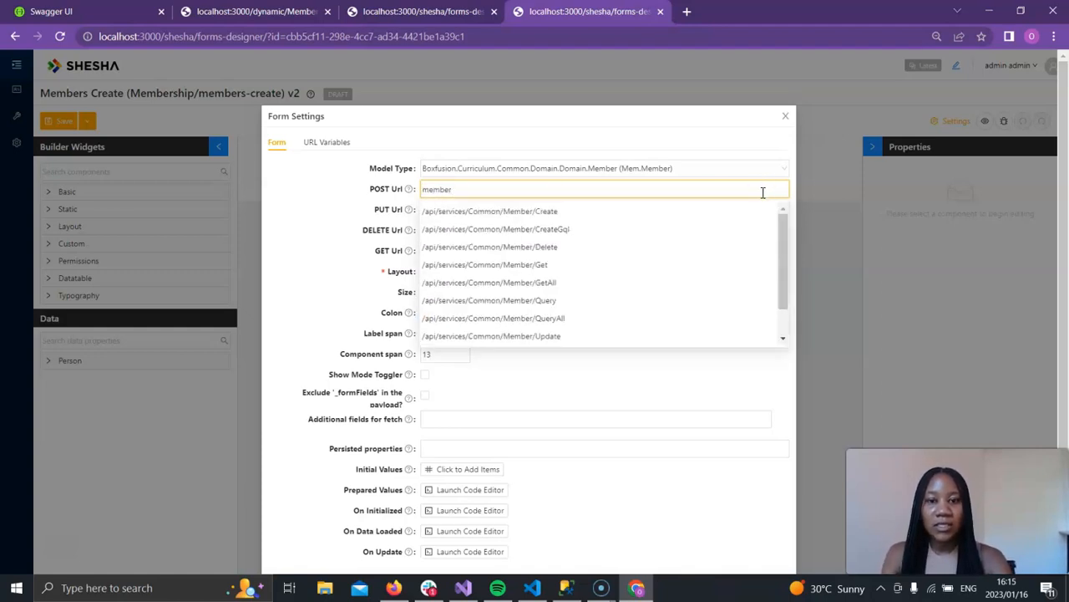
click(550, 216)
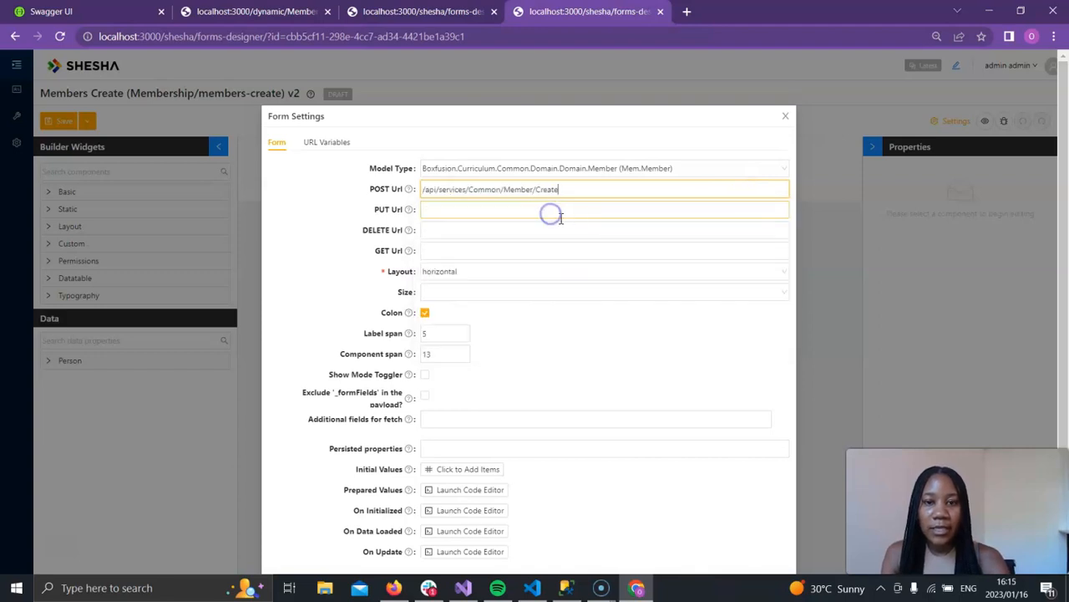
click(777, 546)
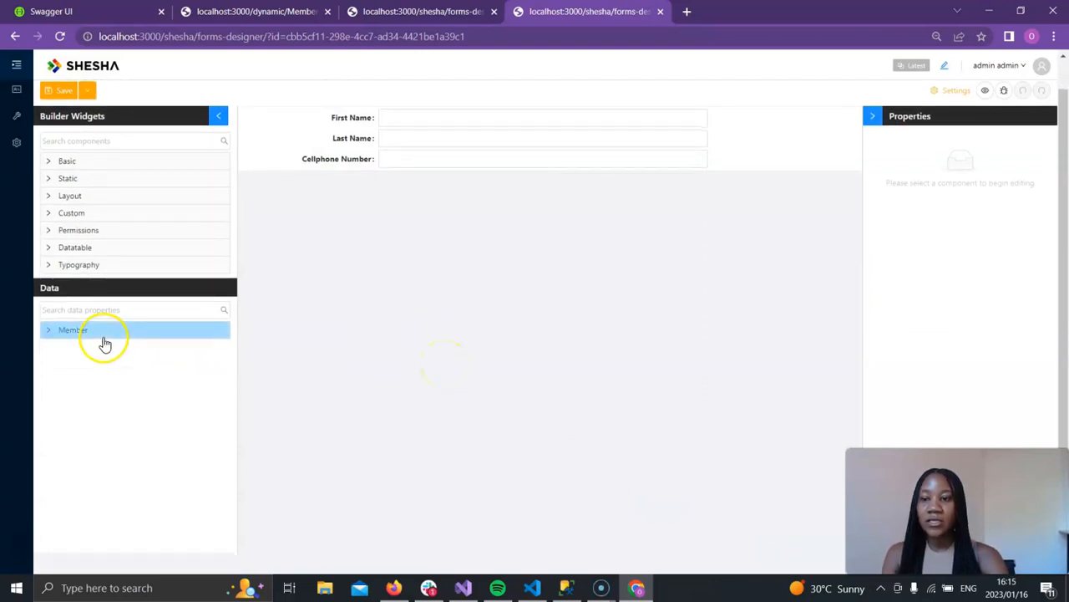
Step: Add Membership End Date, Membership Number and Membership Start Date fields from the Member properties to the form
click(92, 334)
scroll(94, 337, down, 1)
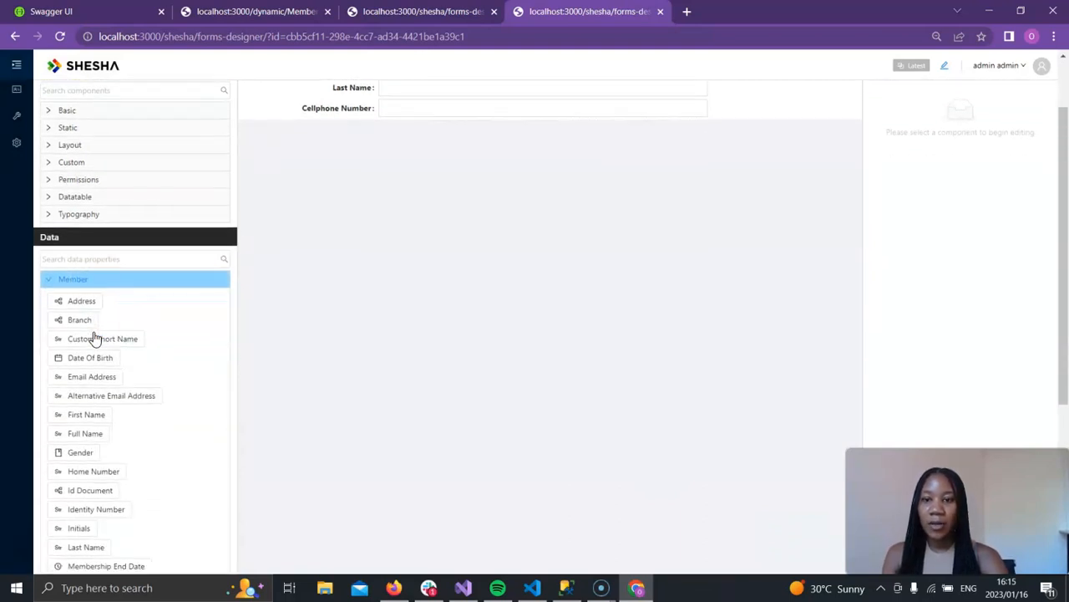
scroll(93, 334, down, 1)
click(92, 330)
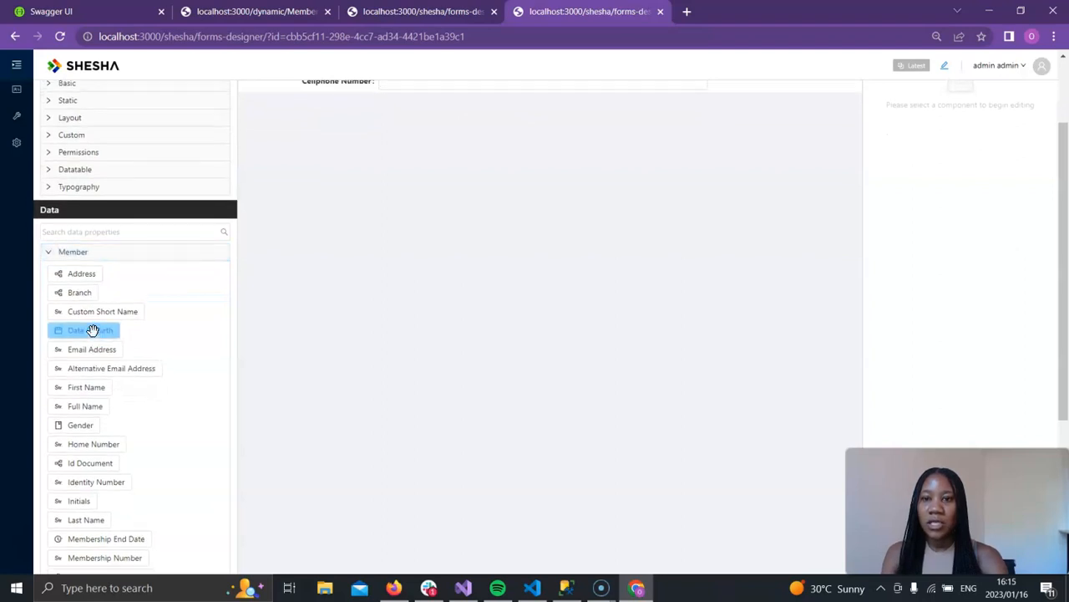
drag(130, 540, 349, 100)
drag(139, 556, 361, 115)
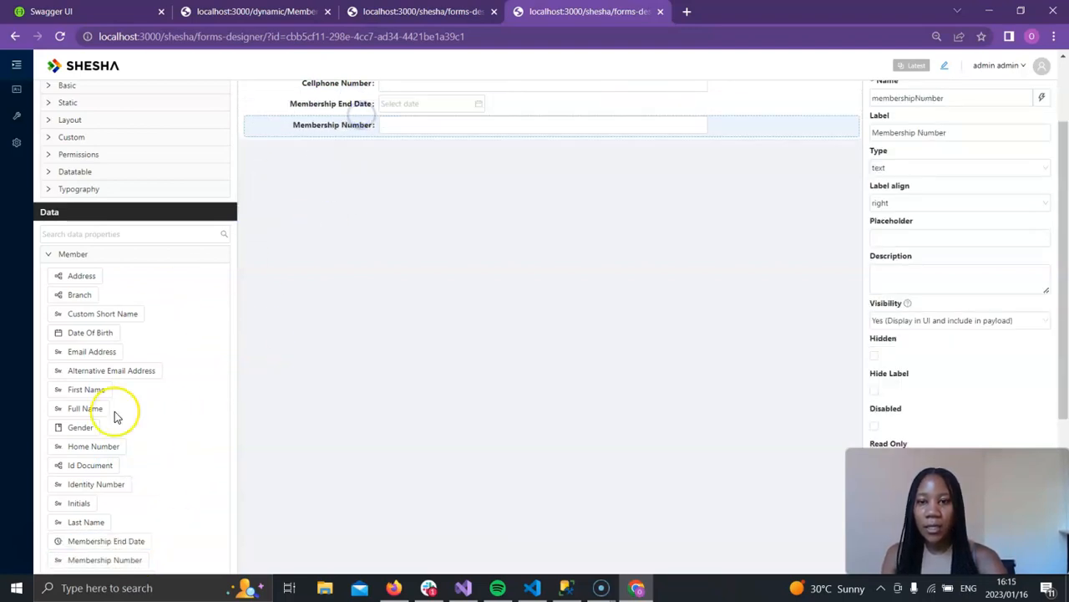
scroll(115, 411, down, 1)
drag(111, 565, 346, 96)
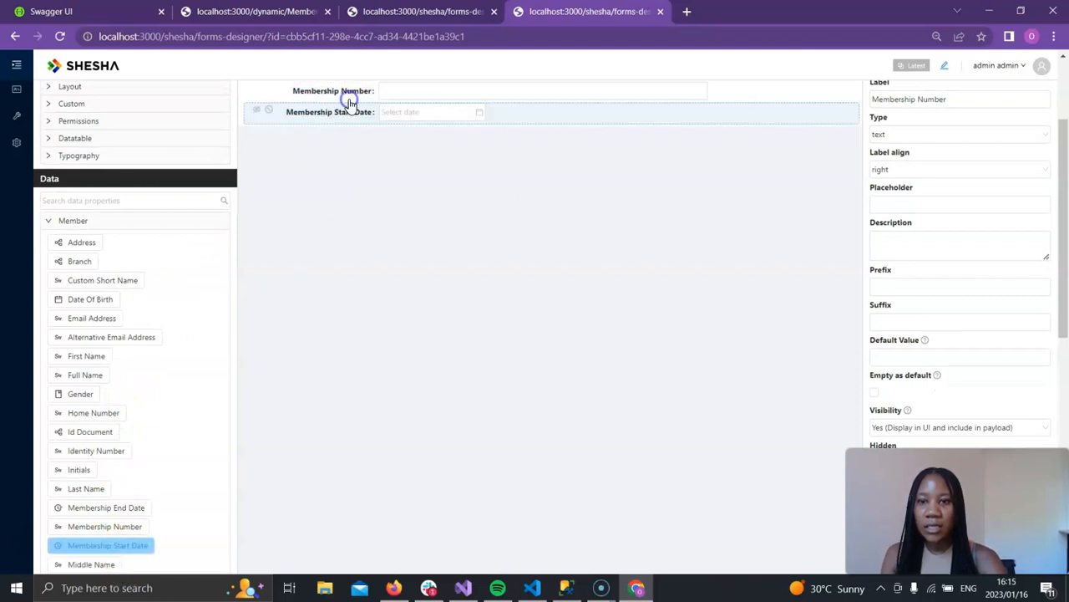
drag(82, 450, 81, 450)
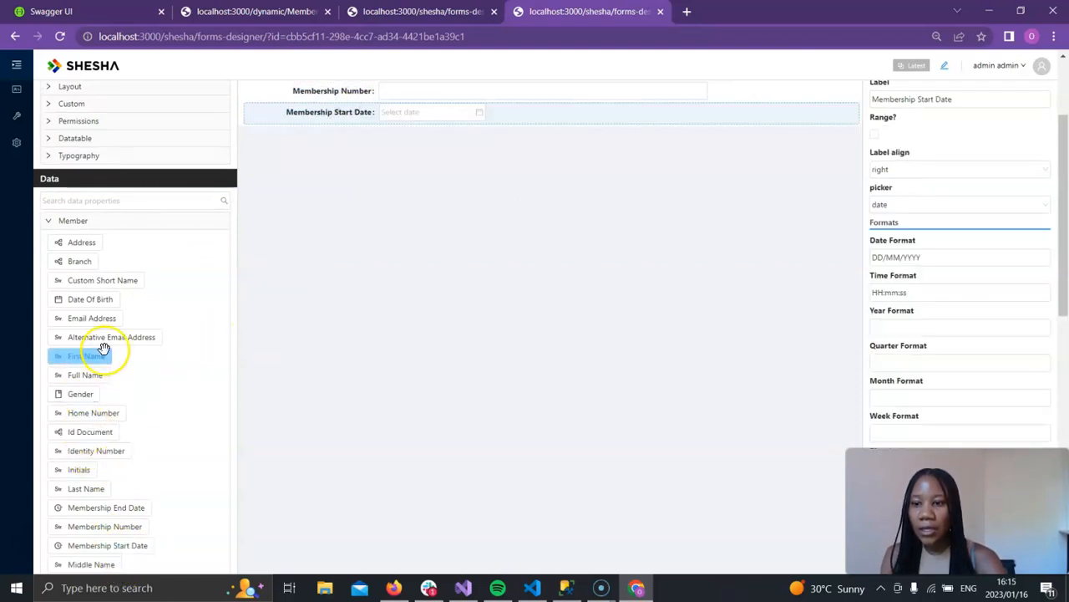
scroll(101, 346, down, 3)
scroll(102, 346, up, 2)
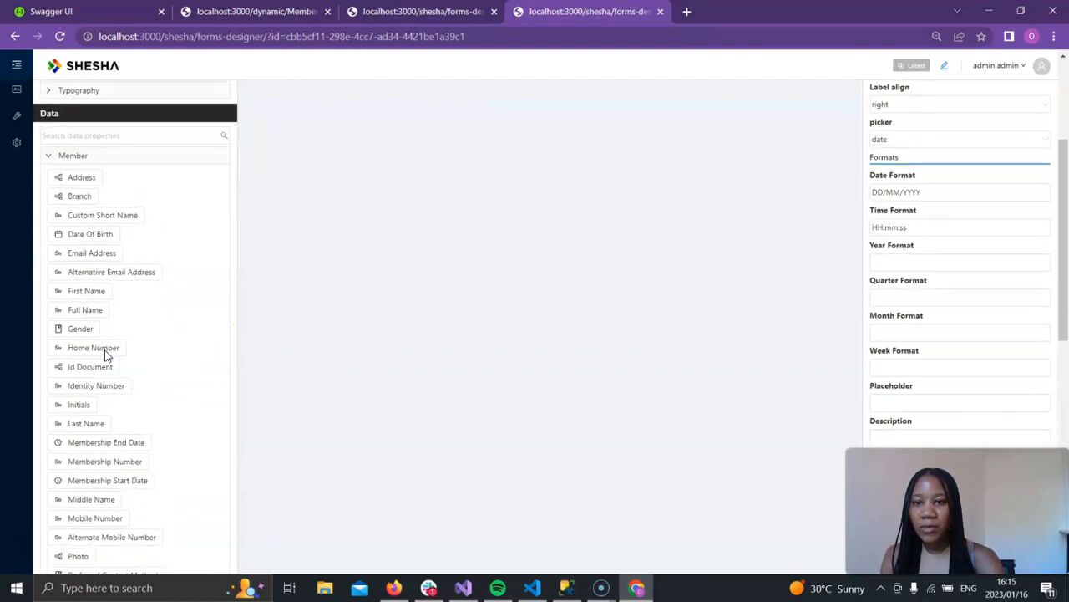
Step: Add Residential Address and Membership Status fields from the Member properties below the existing fields
click(1053, 36)
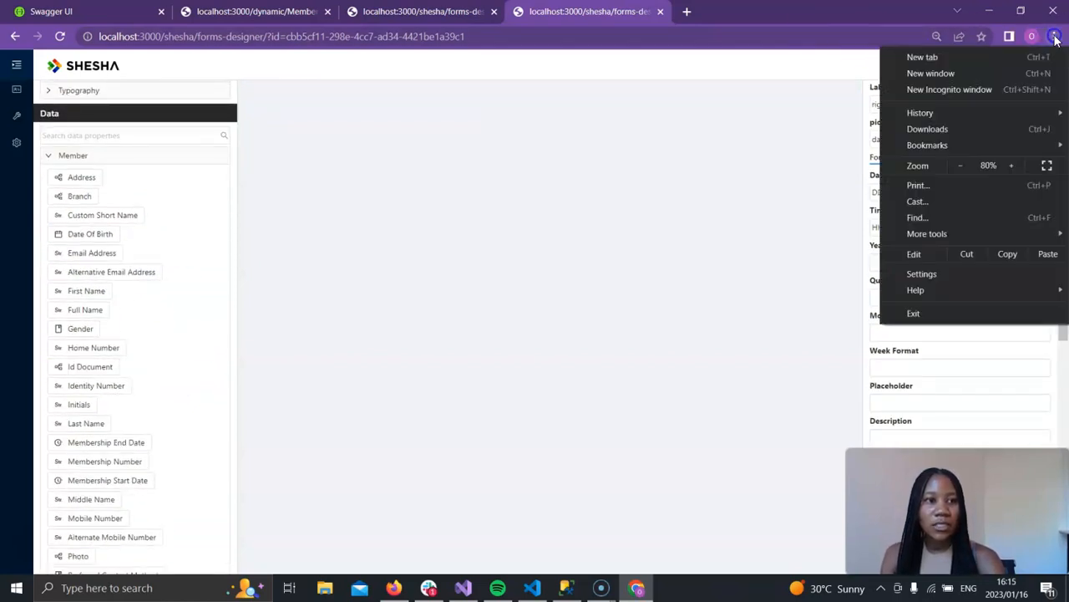
click(959, 166)
click(959, 165)
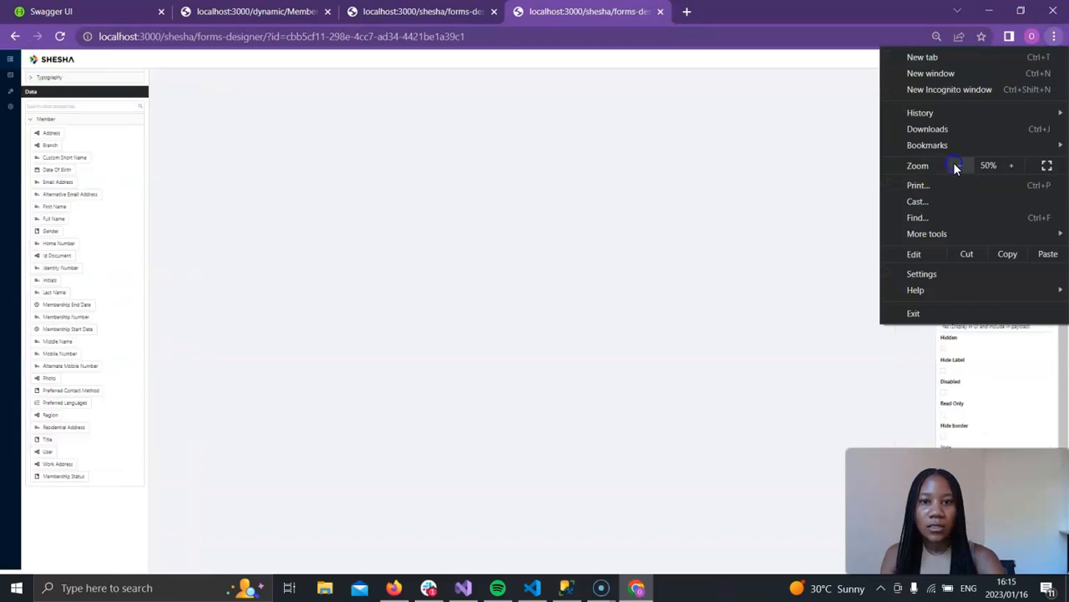
click(504, 309)
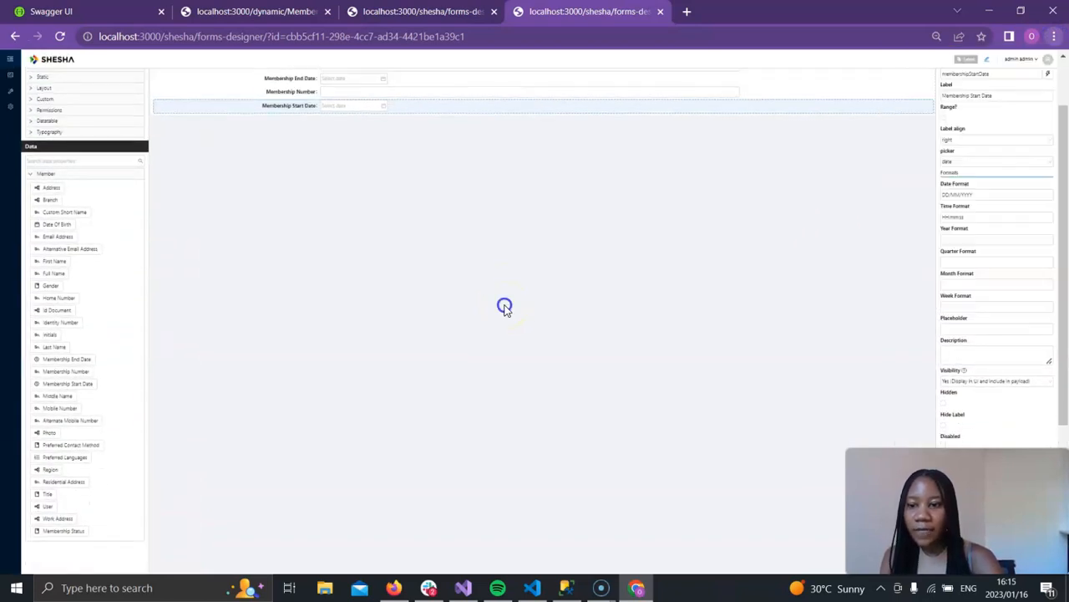
drag(67, 482, 346, 119)
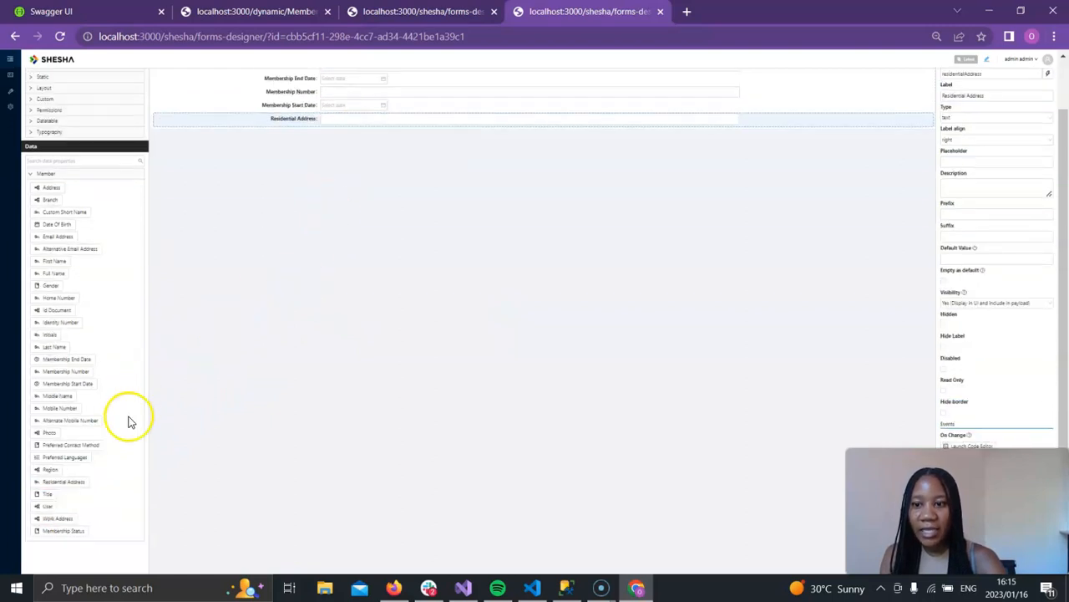
drag(78, 506, 249, 209)
drag(250, 110, 255, 107)
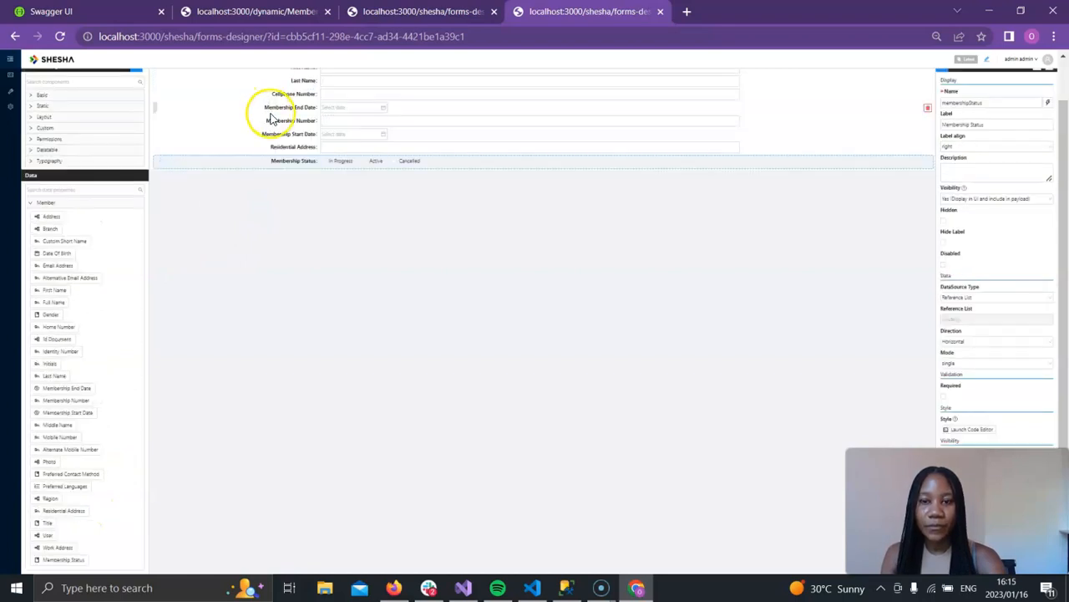
Step: Reorder fields so Residential Address, Membership Status, Membership Number, Membership Start Date and Membership End Date follow Cellphone Number, then preview the form
click(1056, 37)
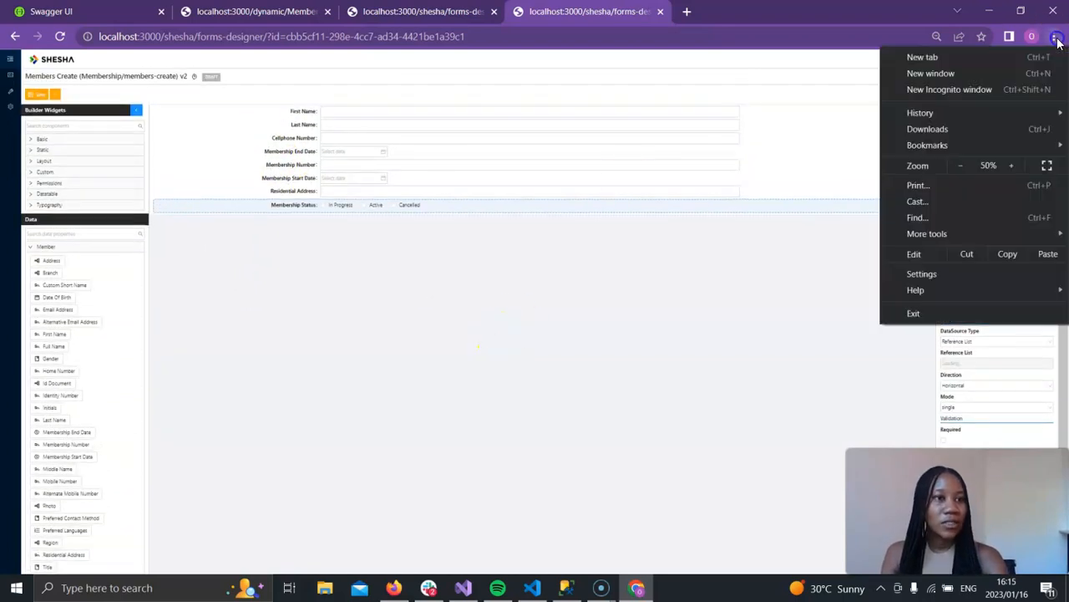
click(1011, 166)
click(1011, 165)
click(1011, 166)
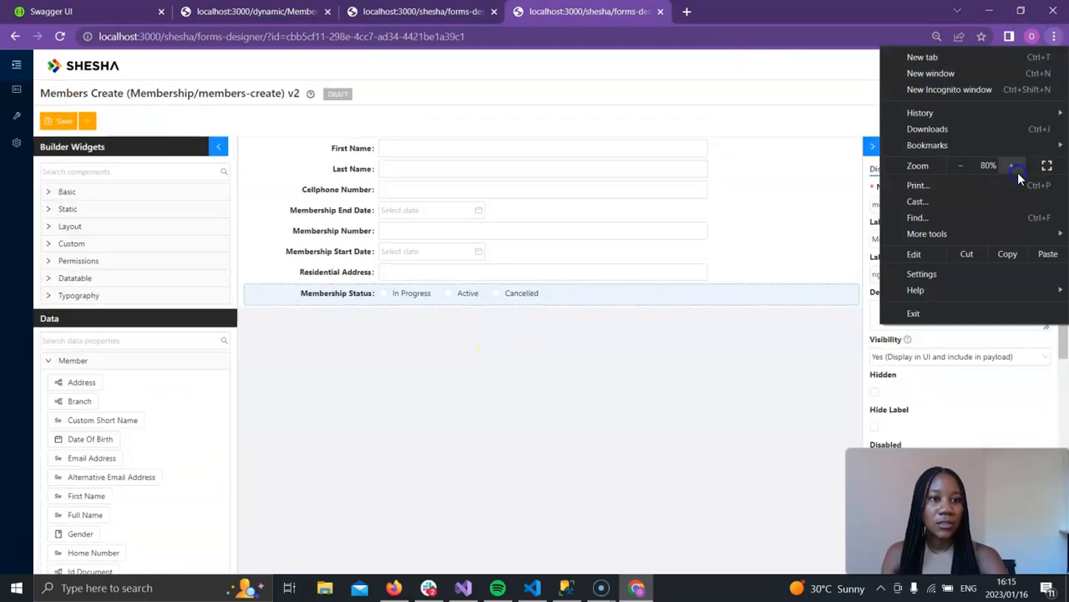
click(727, 399)
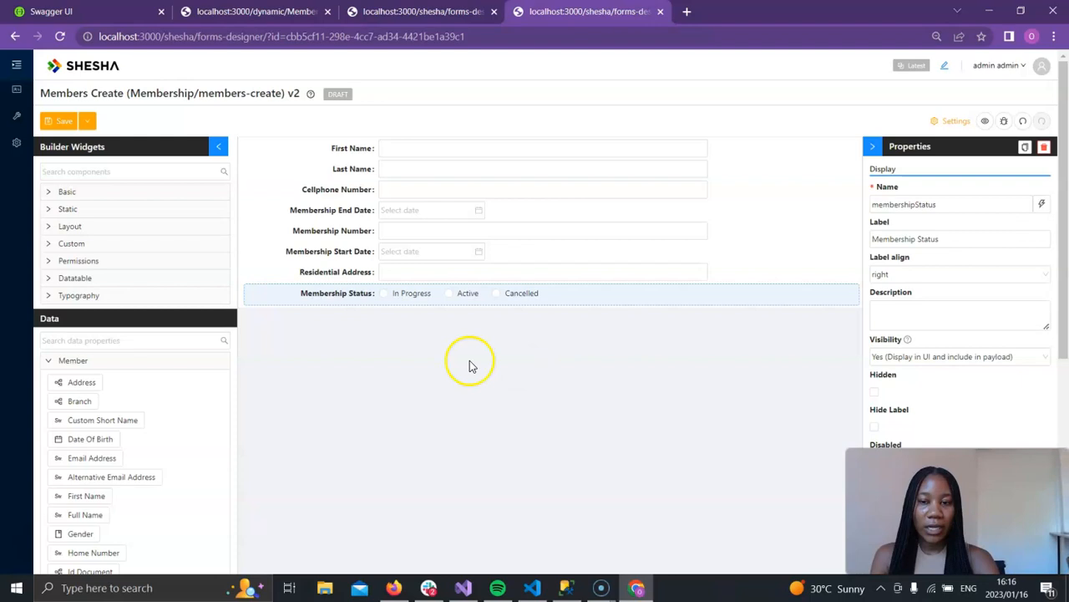
drag(248, 296, 237, 203)
drag(246, 157, 248, 232)
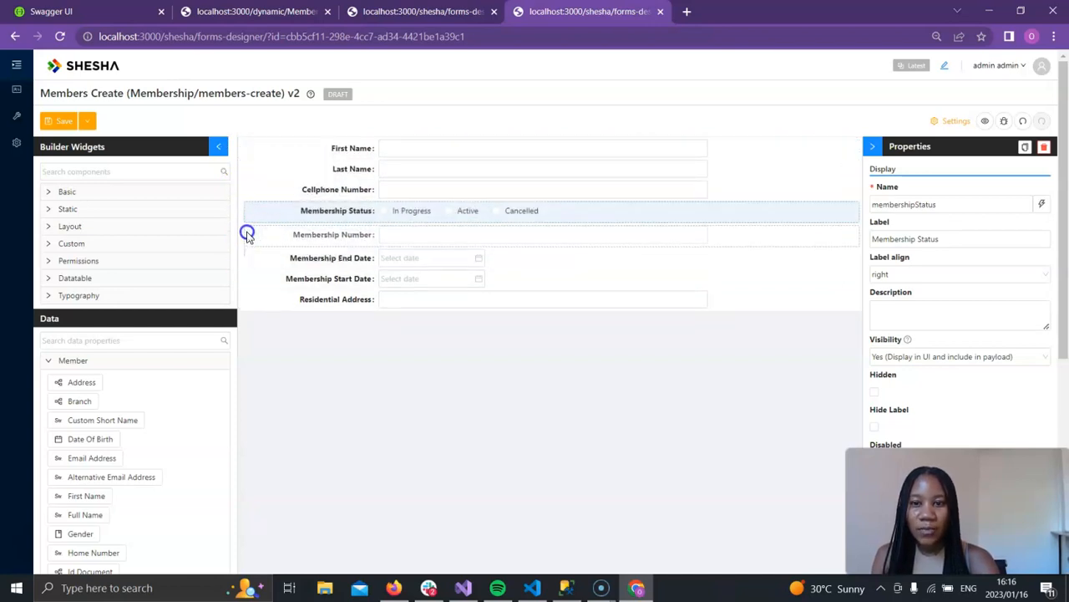
drag(244, 299, 248, 229)
click(292, 357)
drag(246, 299, 245, 211)
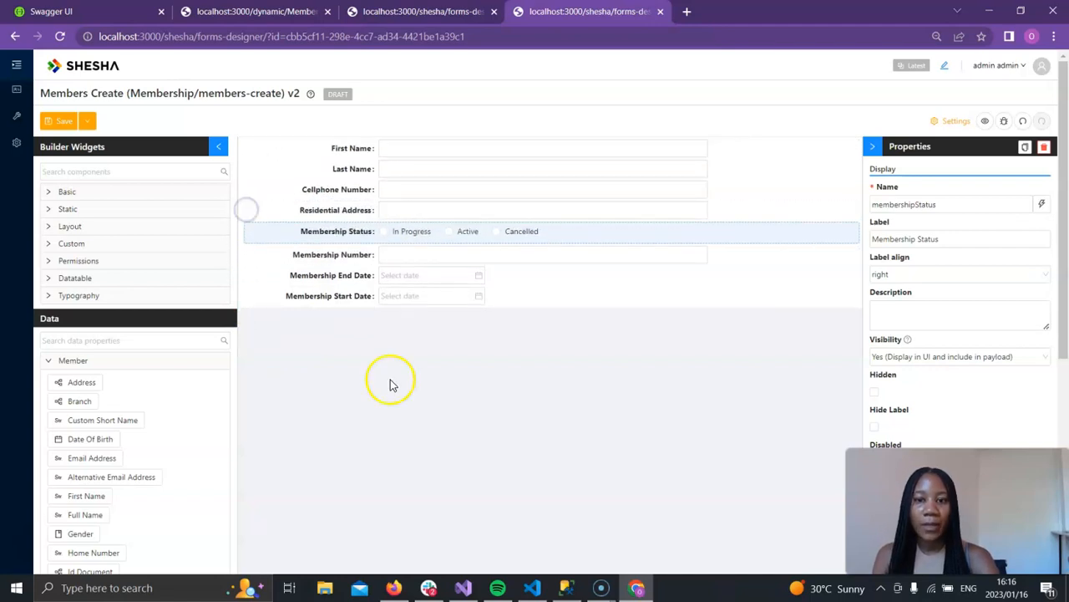
drag(247, 298, 247, 277)
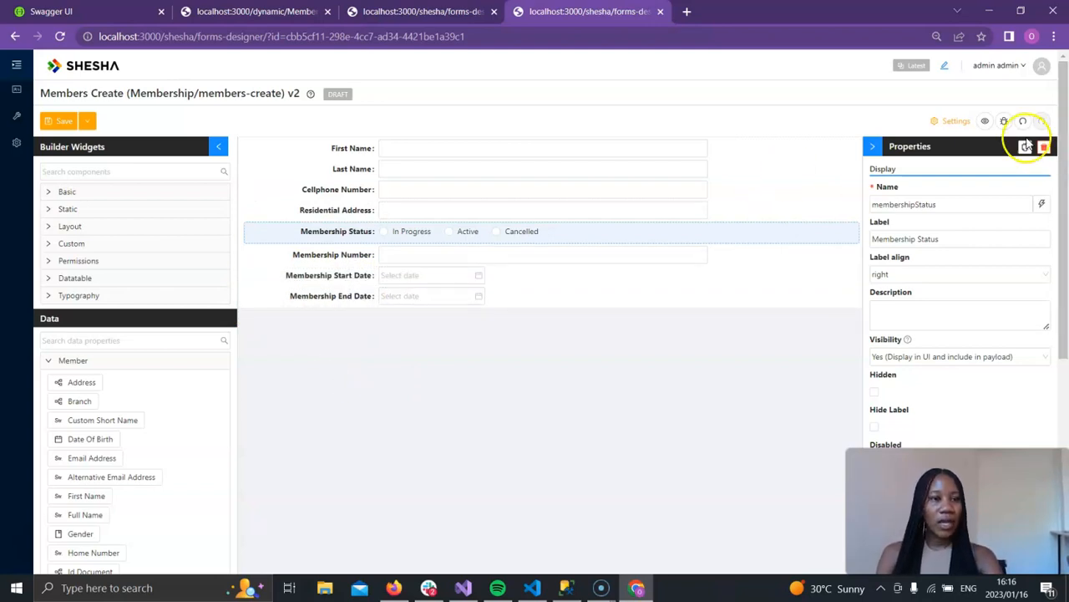
click(987, 121)
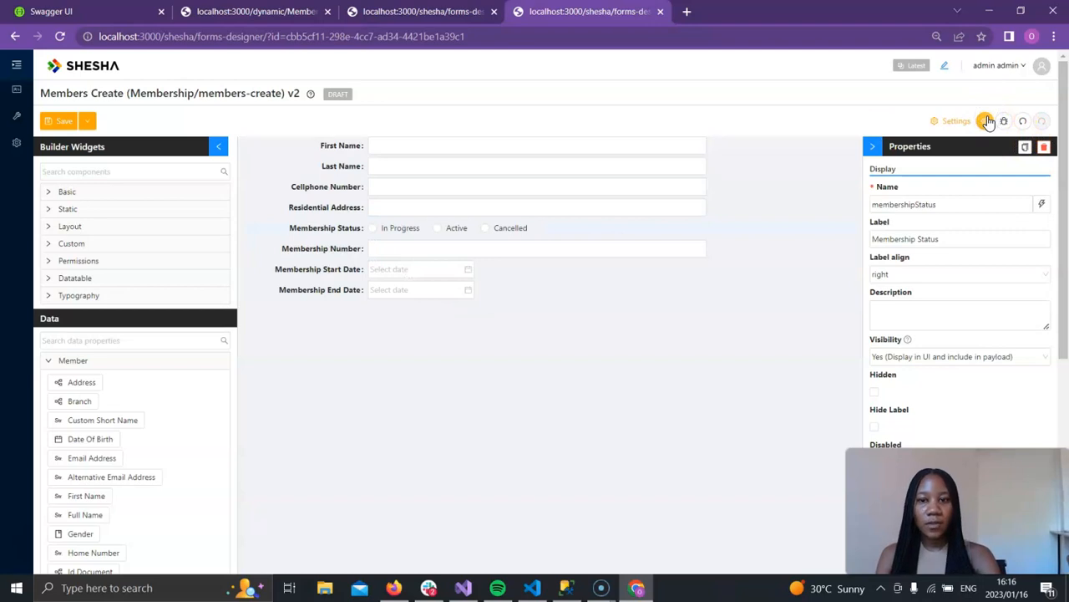
Step: Leave preview mode and save the members-create form
click(988, 121)
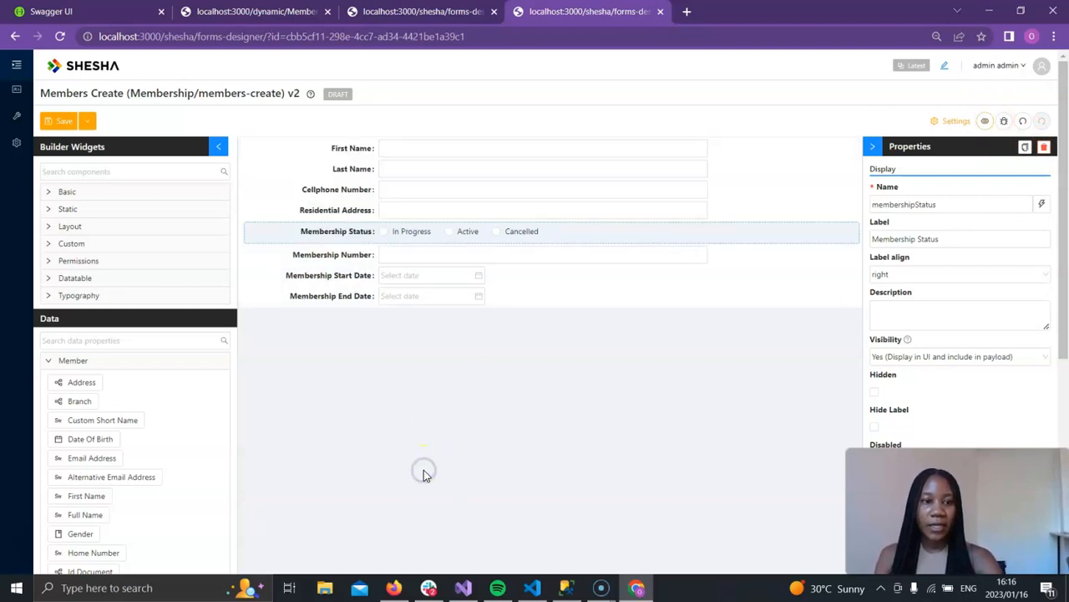
click(76, 122)
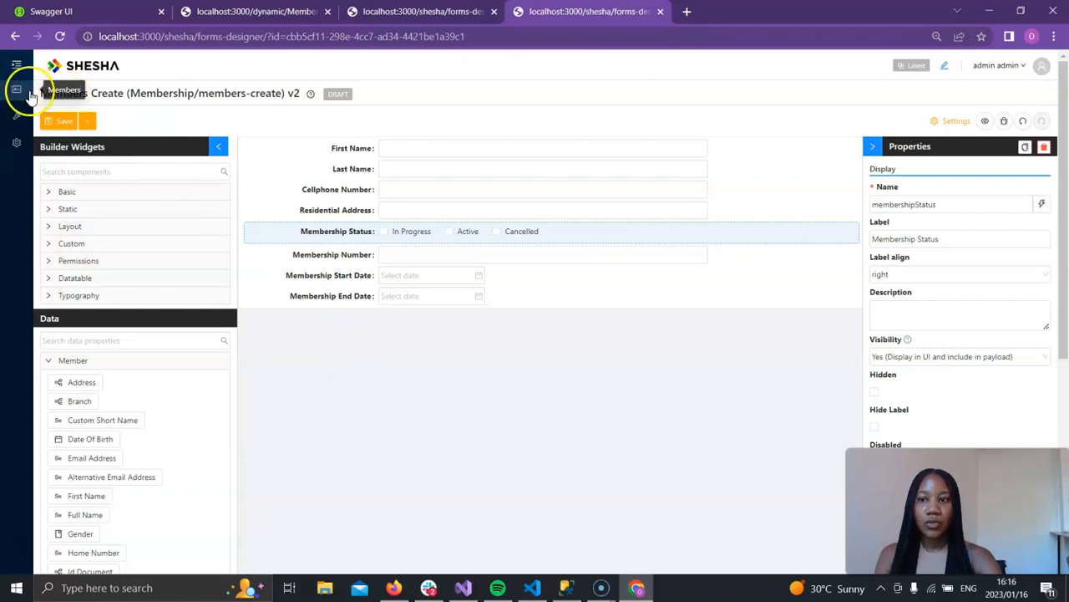
Step: Return to the live members table, open a member's details page and open its member-details form in the designer
click(370, 6)
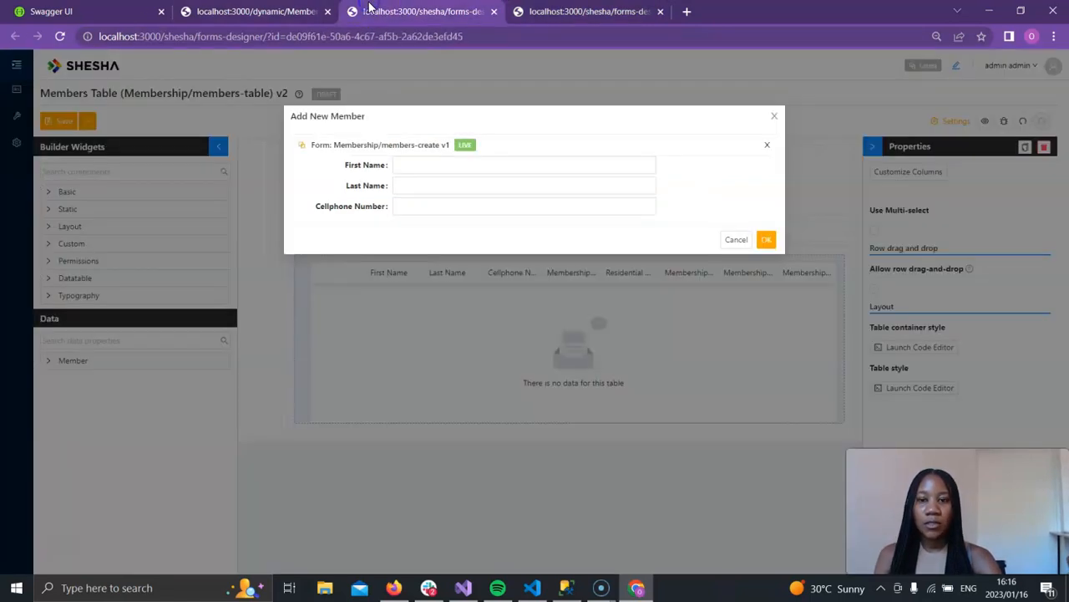
click(774, 118)
click(258, 11)
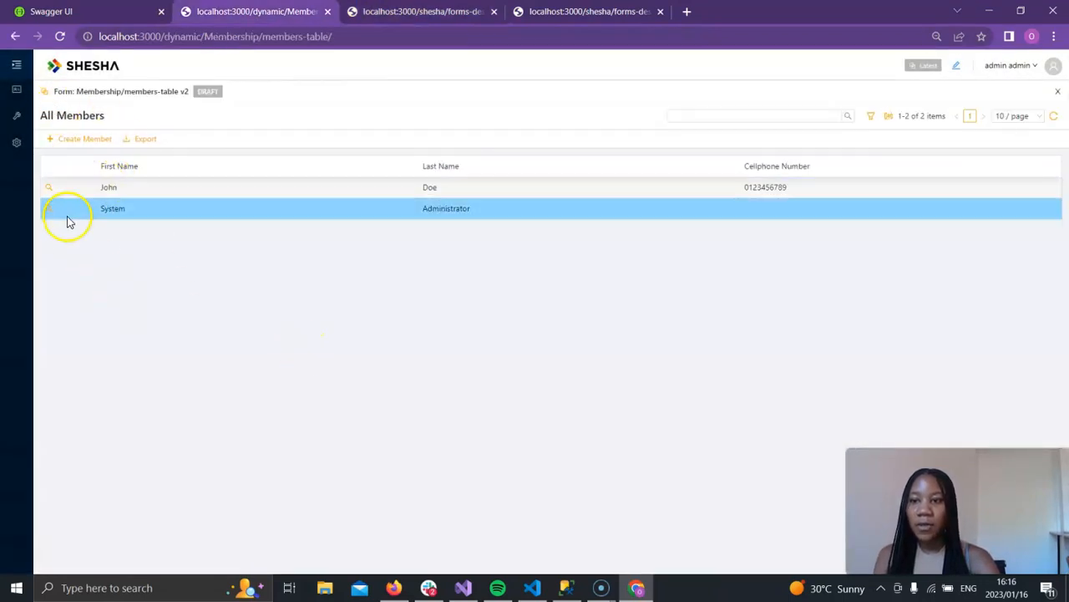
double_click(52, 195)
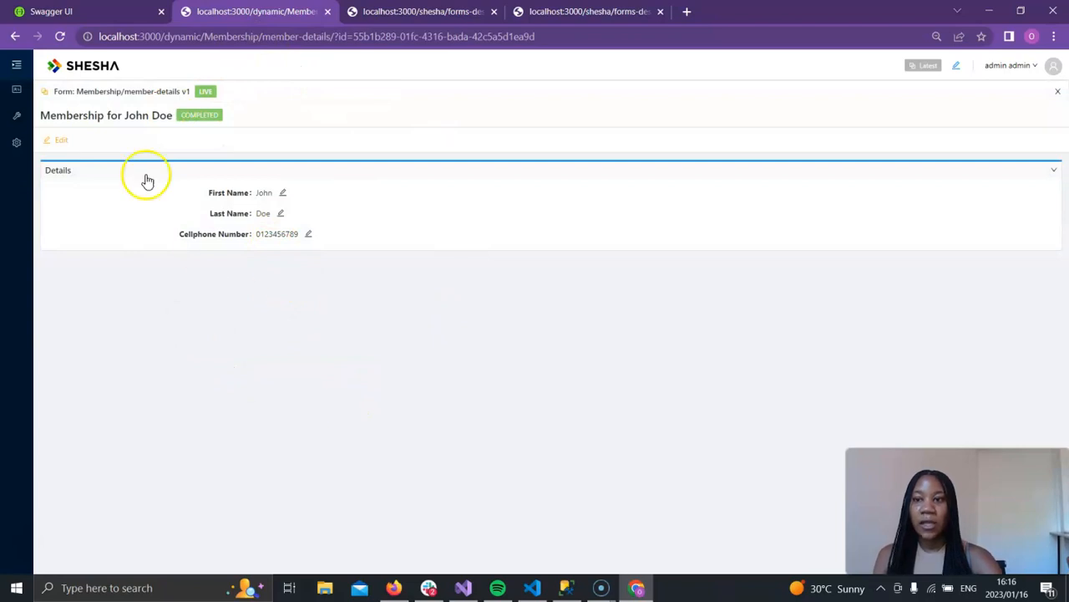
click(45, 93)
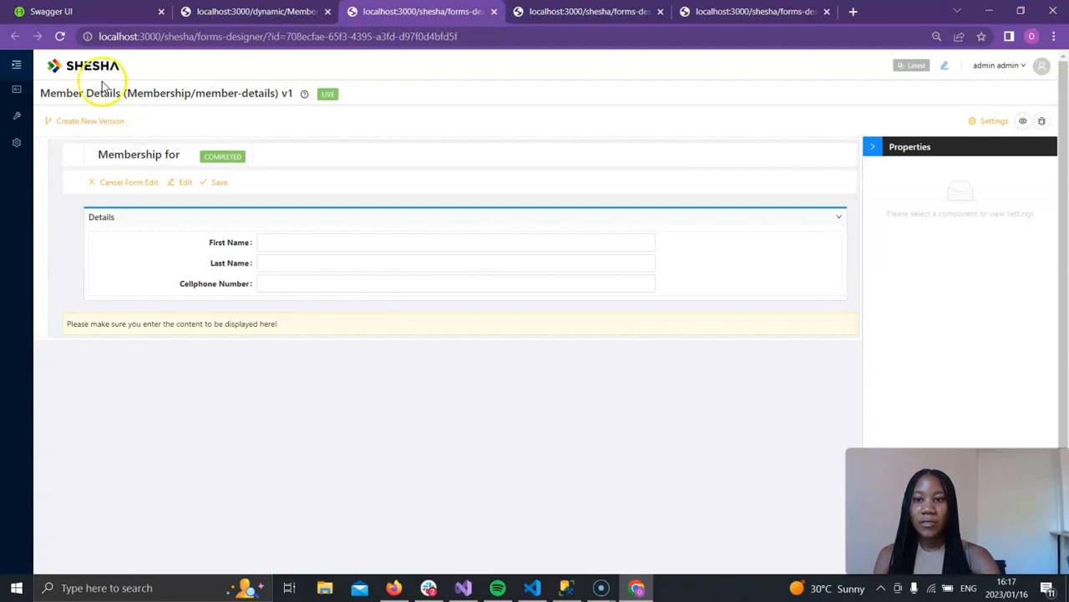
Step: Create a new version of the member-details form
click(97, 127)
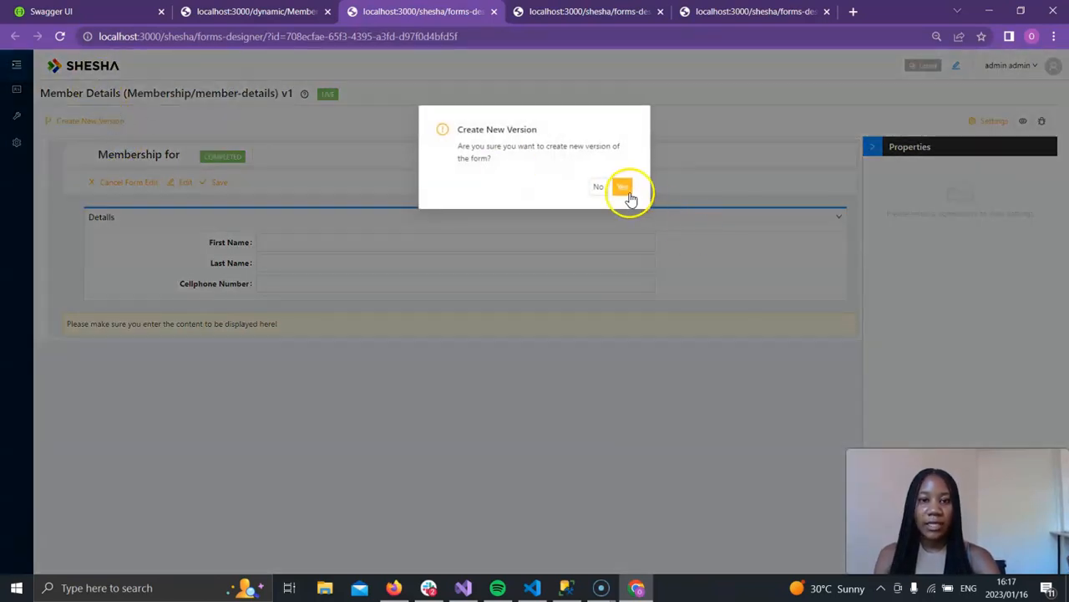
click(629, 192)
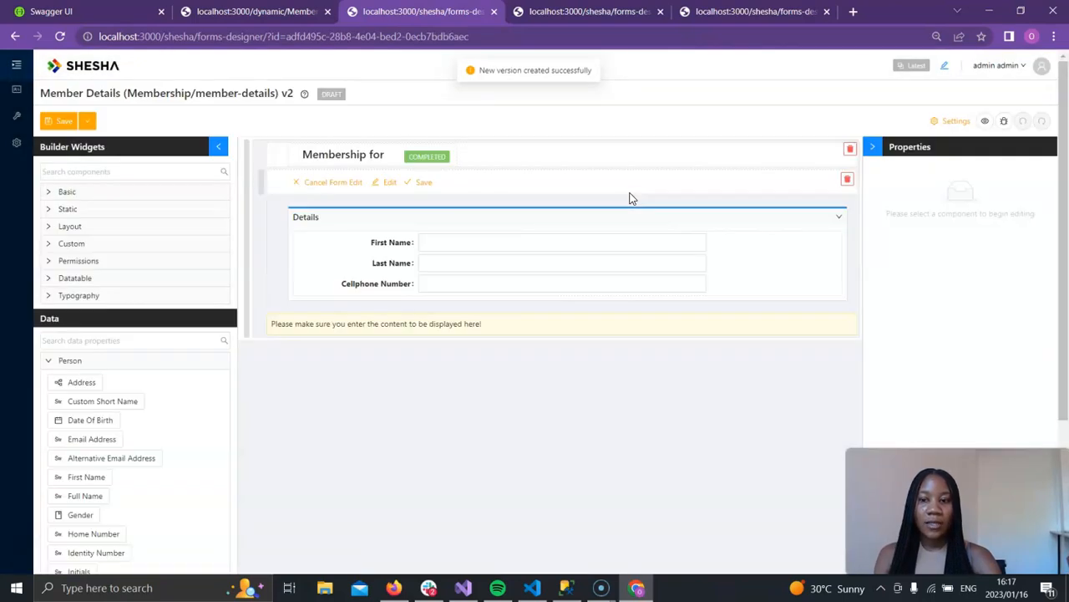
Step: Set the form's Model Type to Member (Mem.Member) and the GET Url to /api/services/Common/Member/Get, then confirm
click(953, 122)
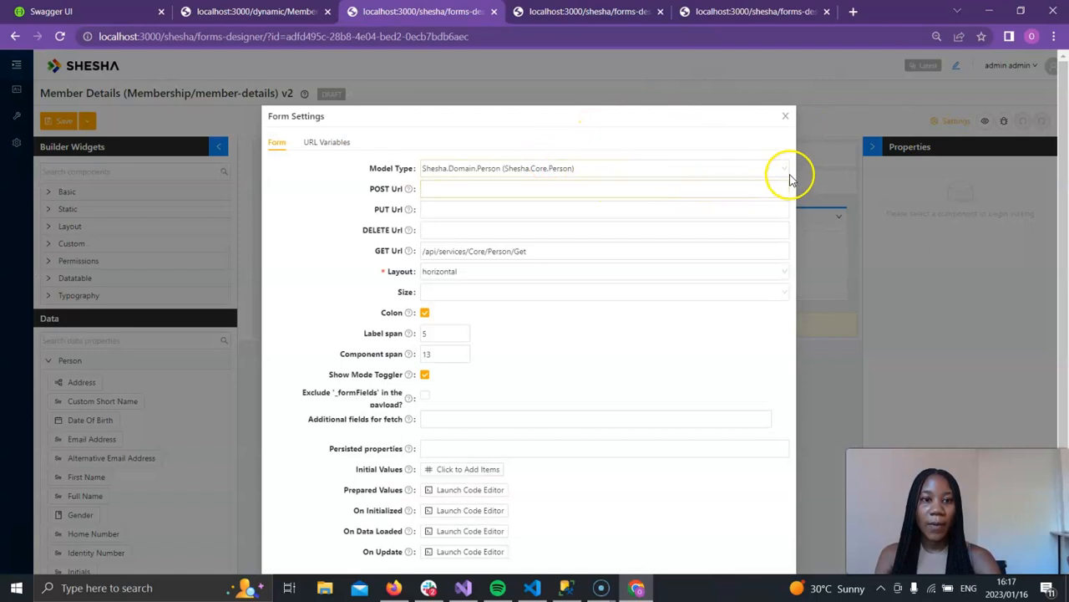
click(782, 166)
text(member)
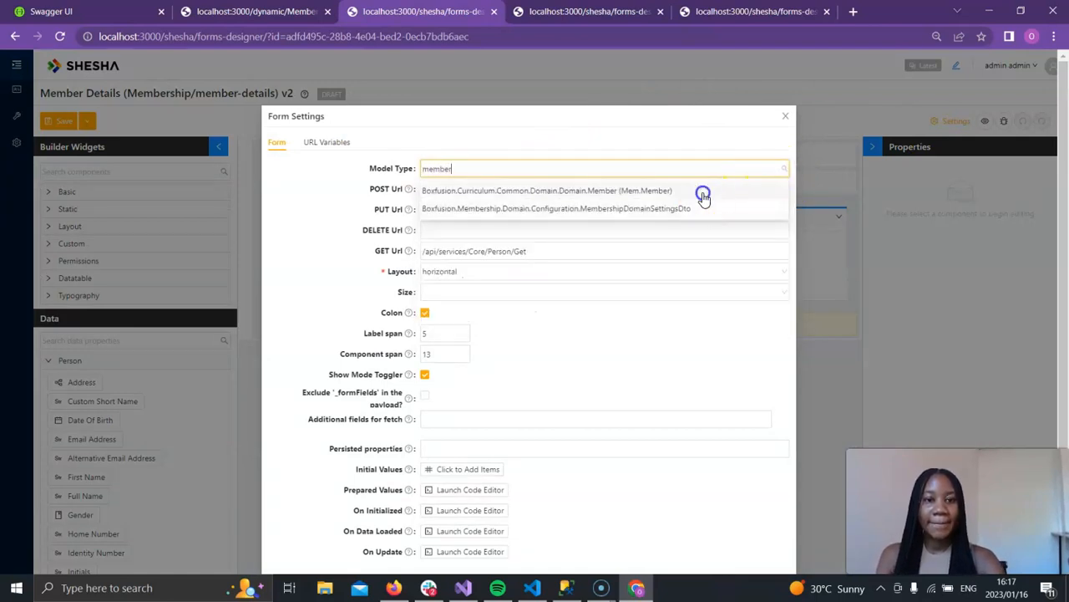
click(701, 192)
click(779, 253)
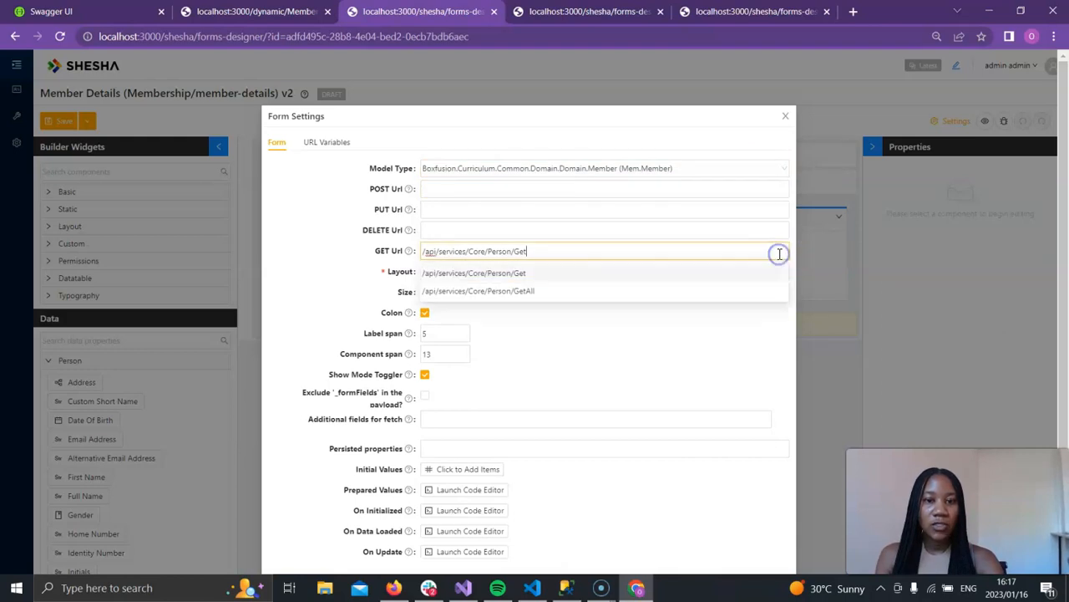
key(ctrl+a)
text(mem)
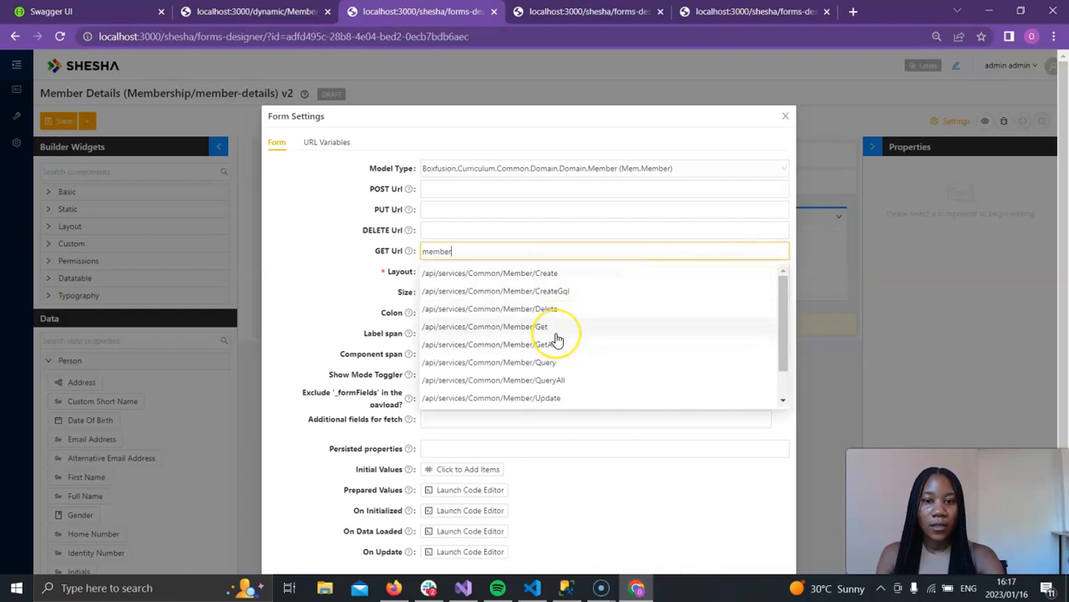
click(551, 328)
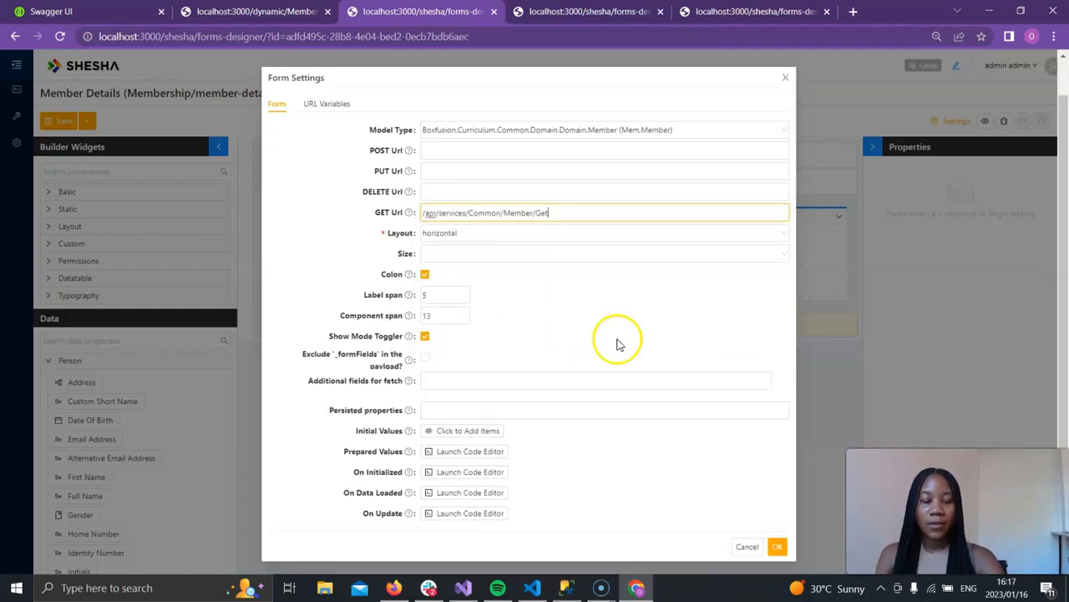
click(774, 548)
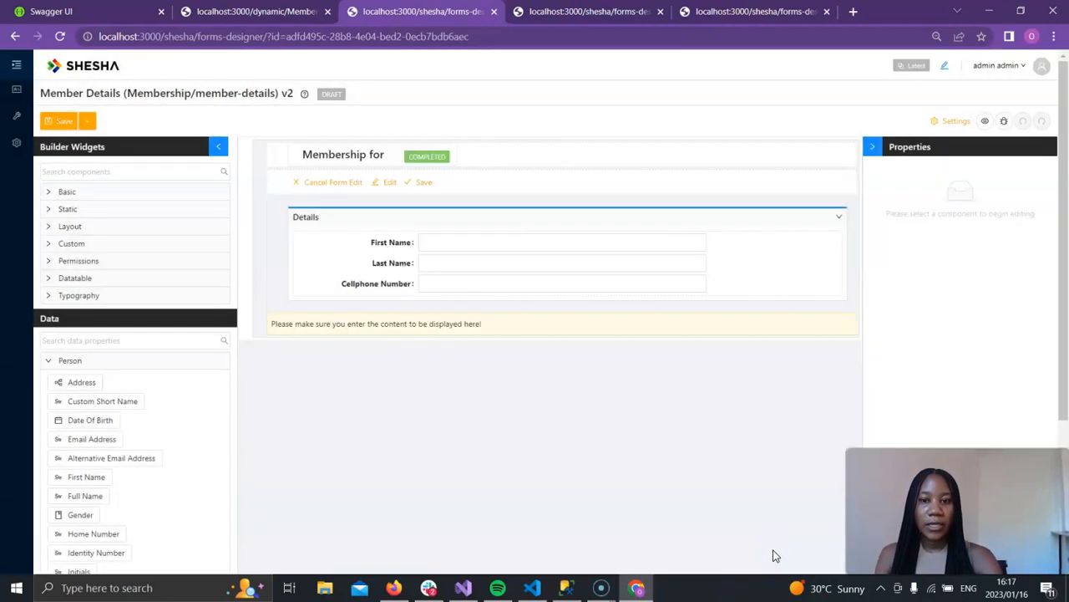
Step: Add the Residential Address field from the Member properties below Cellphone Number
scroll(270, 393, down, 1)
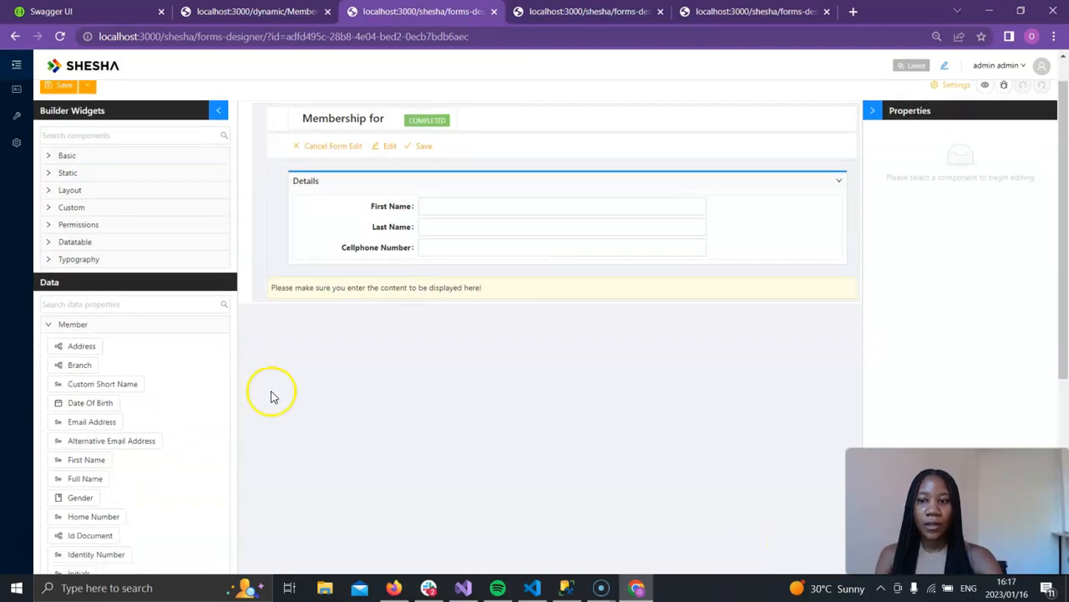
scroll(914, 212, up, 1)
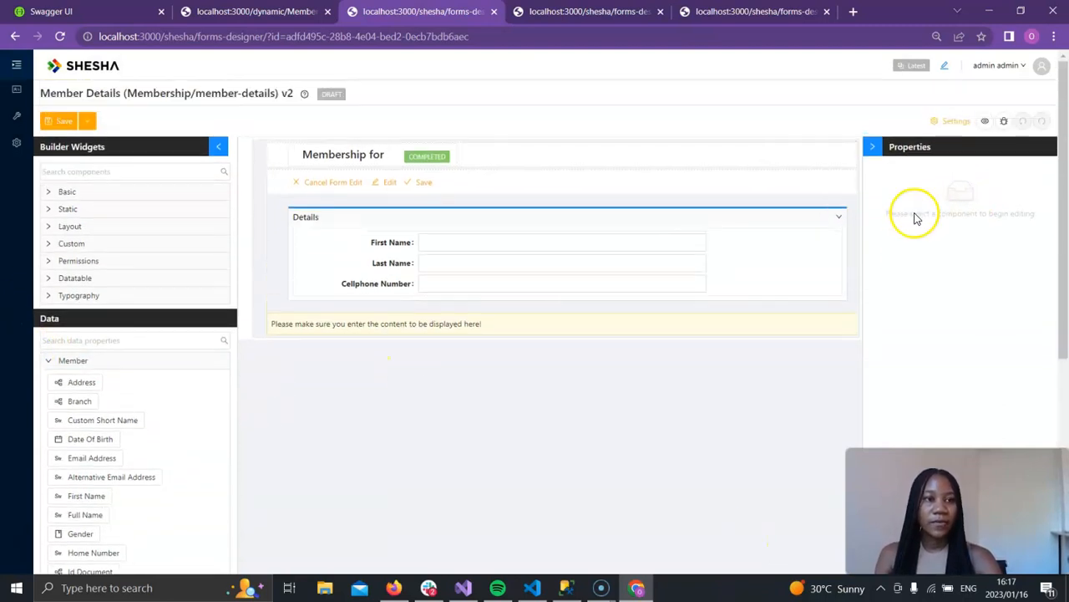
click(1057, 37)
click(960, 166)
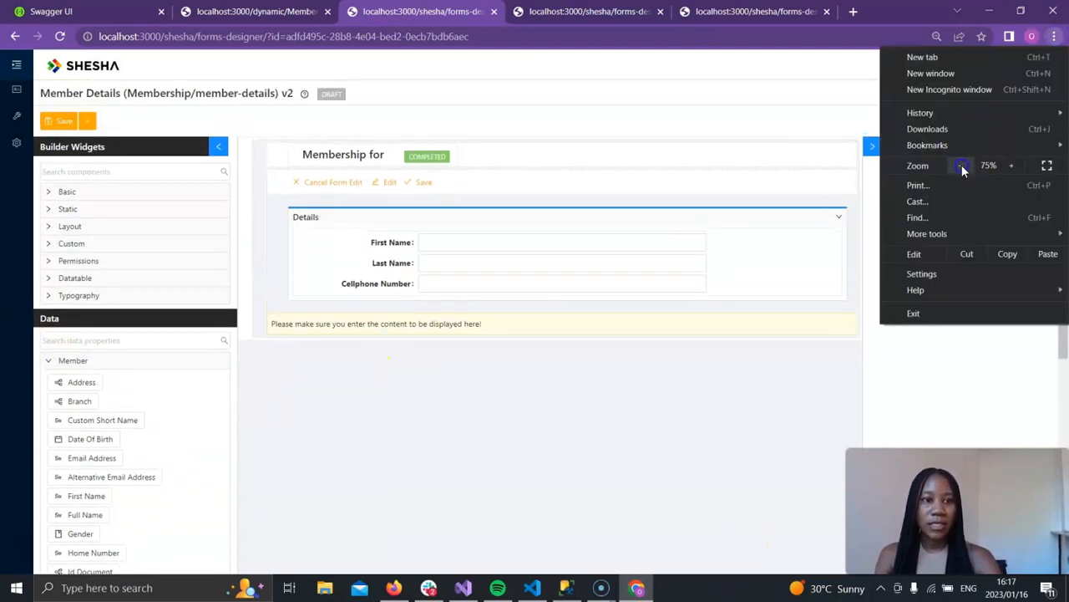
click(960, 166)
click(960, 166)
click(582, 325)
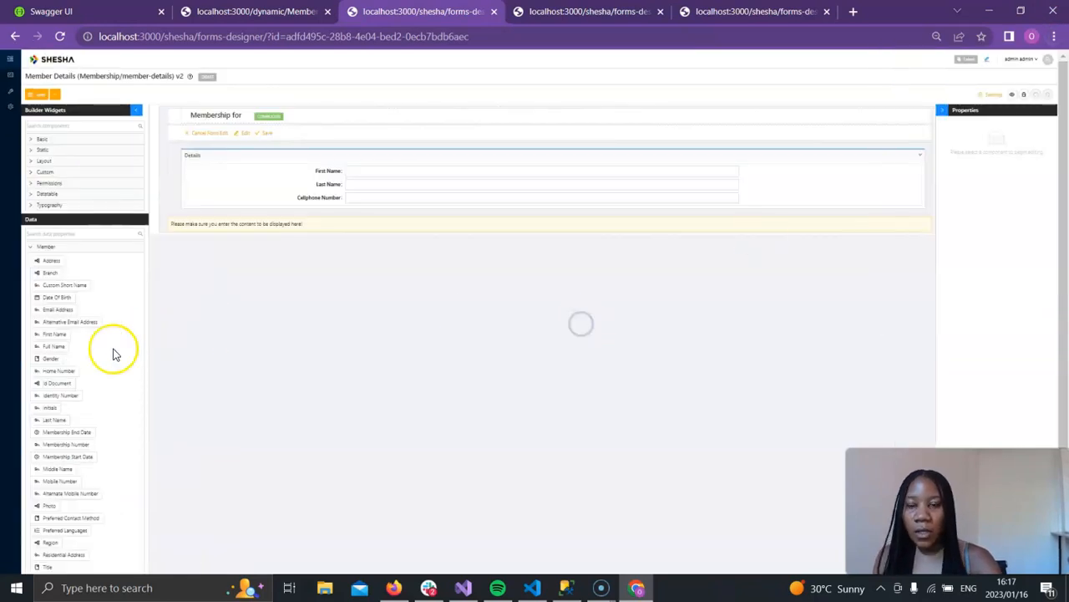
scroll(21, 343, down, 1)
drag(85, 505, 281, 171)
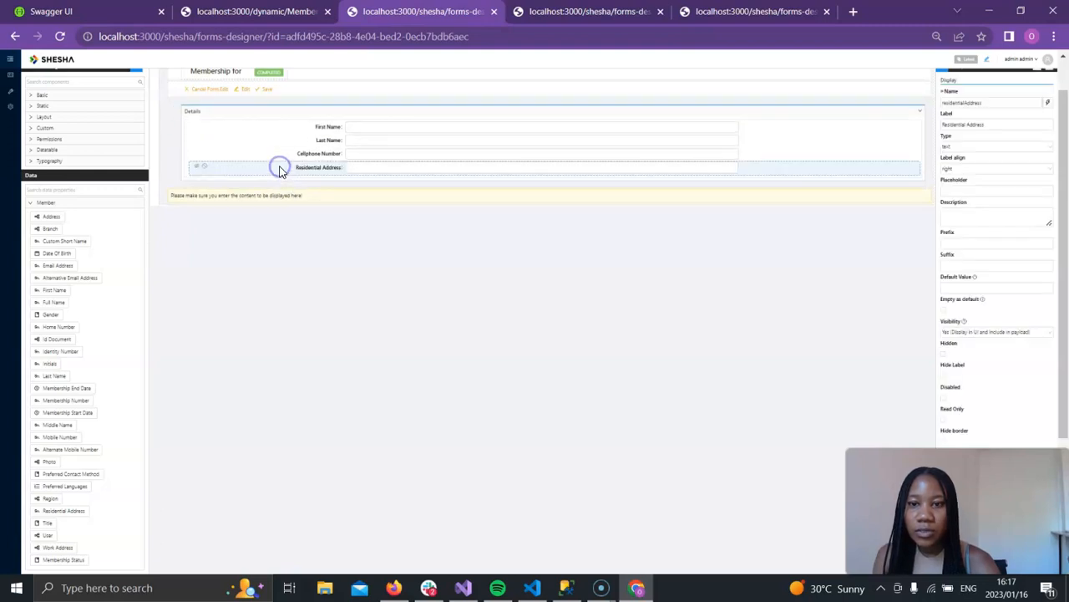
mouse_move(80, 436)
mouse_down()
mouse_move(87, 429)
mouse_move(74, 440)
mouse_up()
Step: Add Membership Status, Membership Number, Membership Start Date and Membership End Date fields below Residential Address
scroll(74, 440, down, 3)
scroll(74, 445, up, 3)
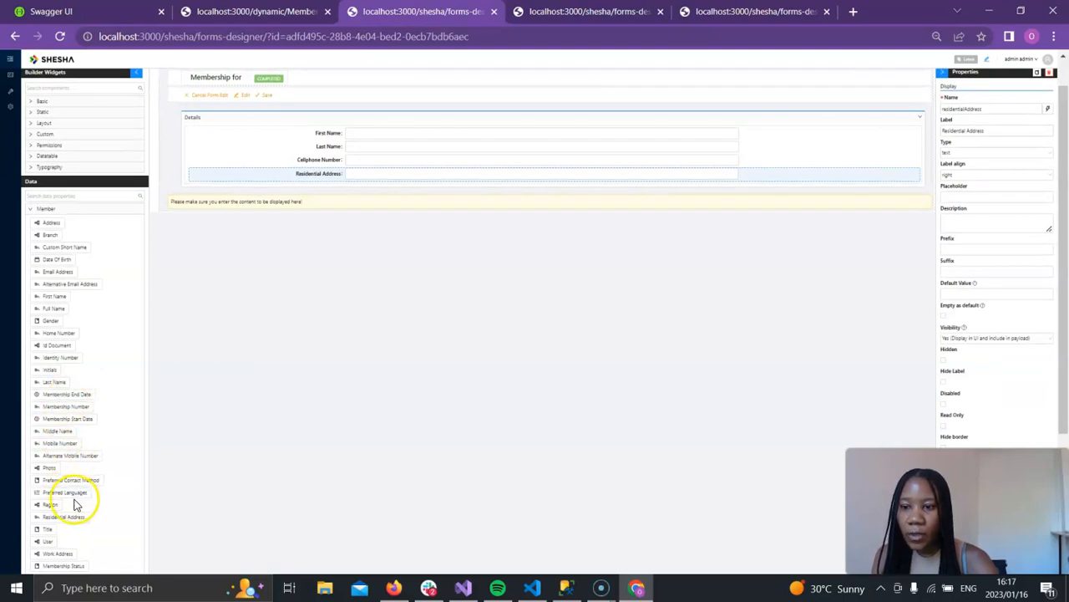
scroll(84, 405, down, 1)
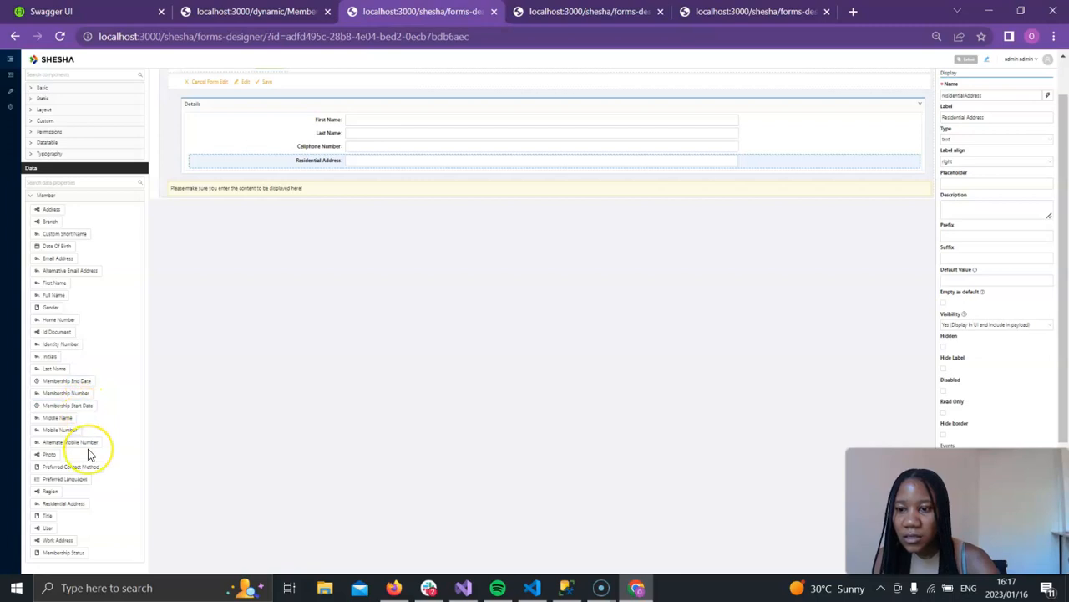
scroll(88, 453, down, 2)
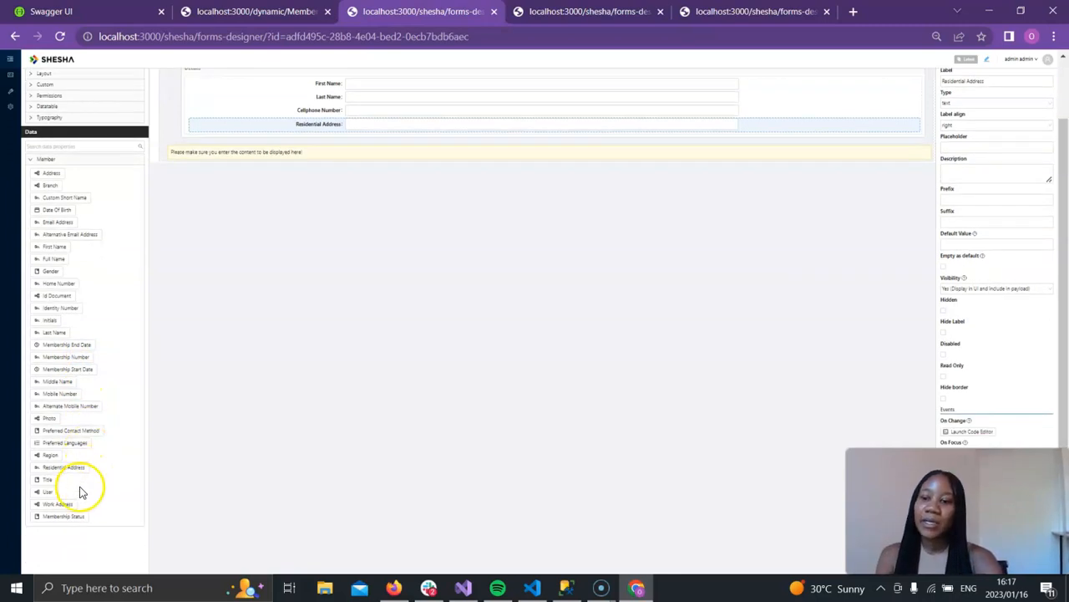
drag(75, 516, 267, 138)
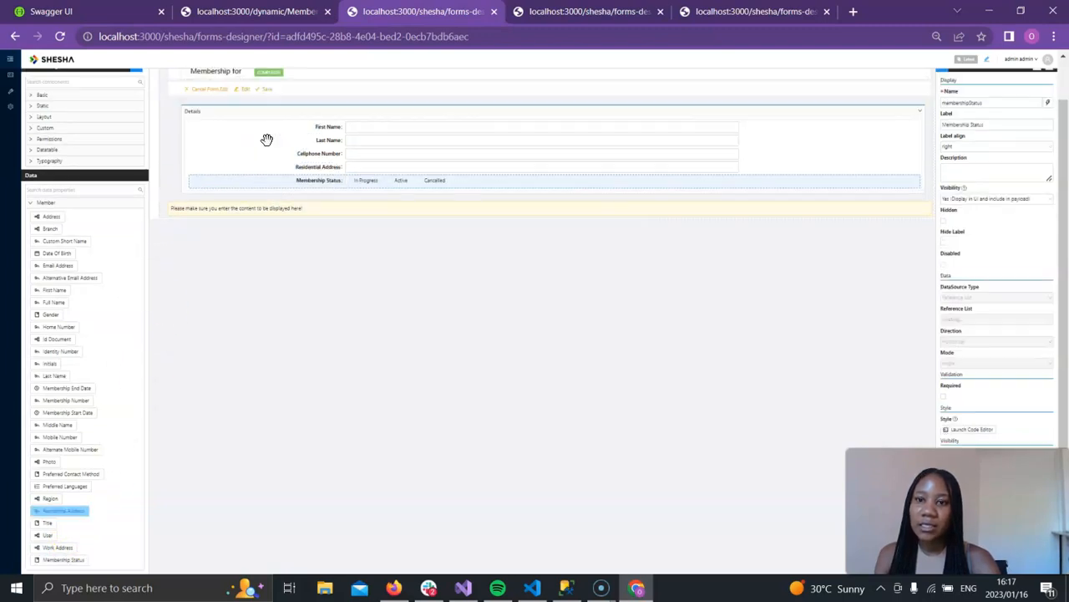
drag(63, 401, 251, 185)
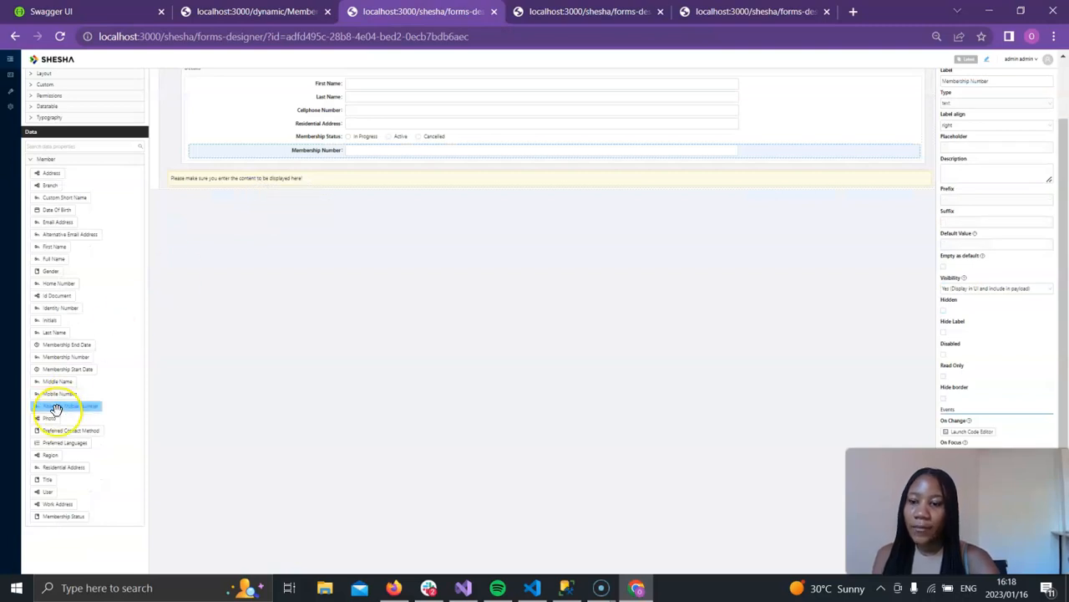
drag(78, 369, 260, 160)
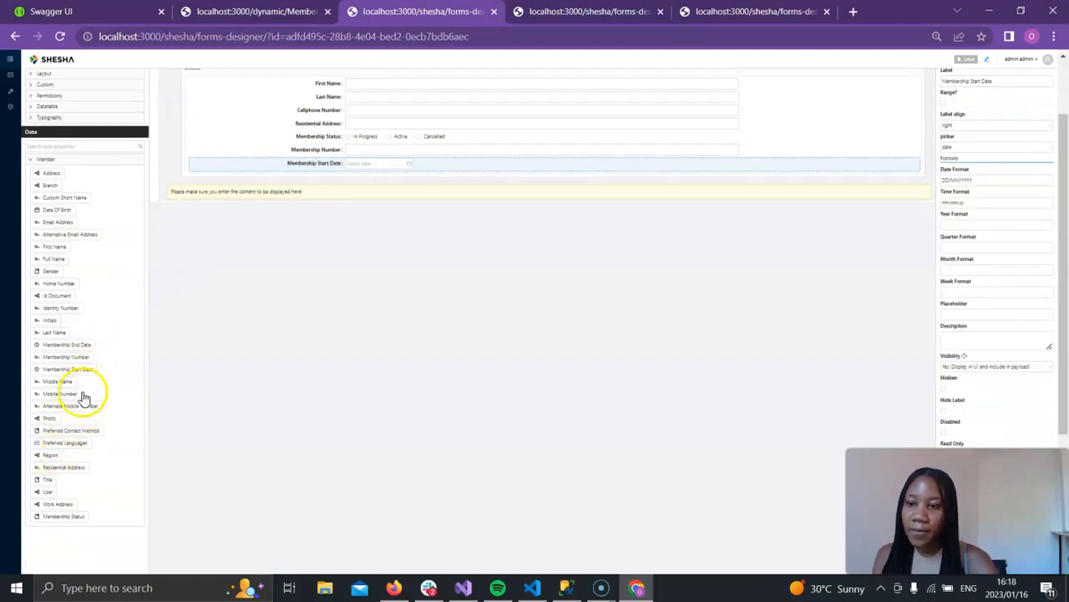
drag(79, 345, 266, 180)
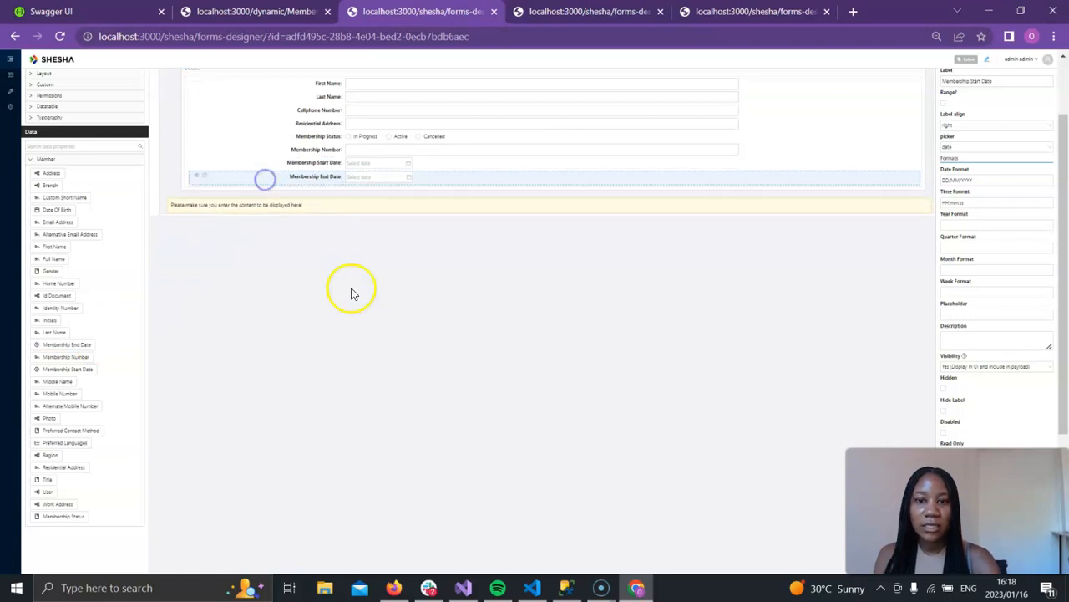
Step: Save the member-details form
scroll(351, 290, up, 1)
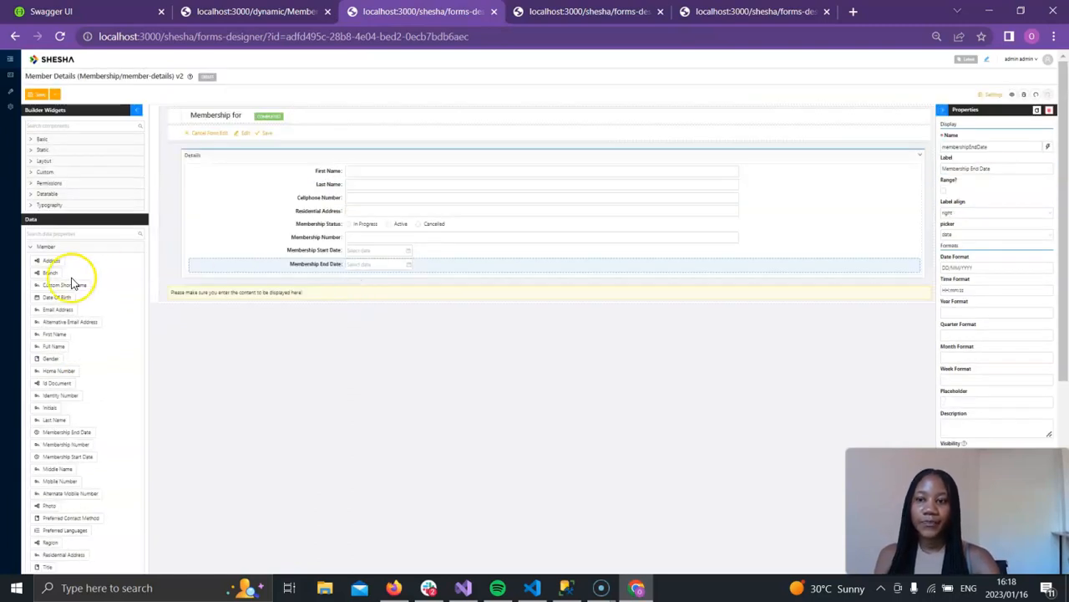
click(33, 246)
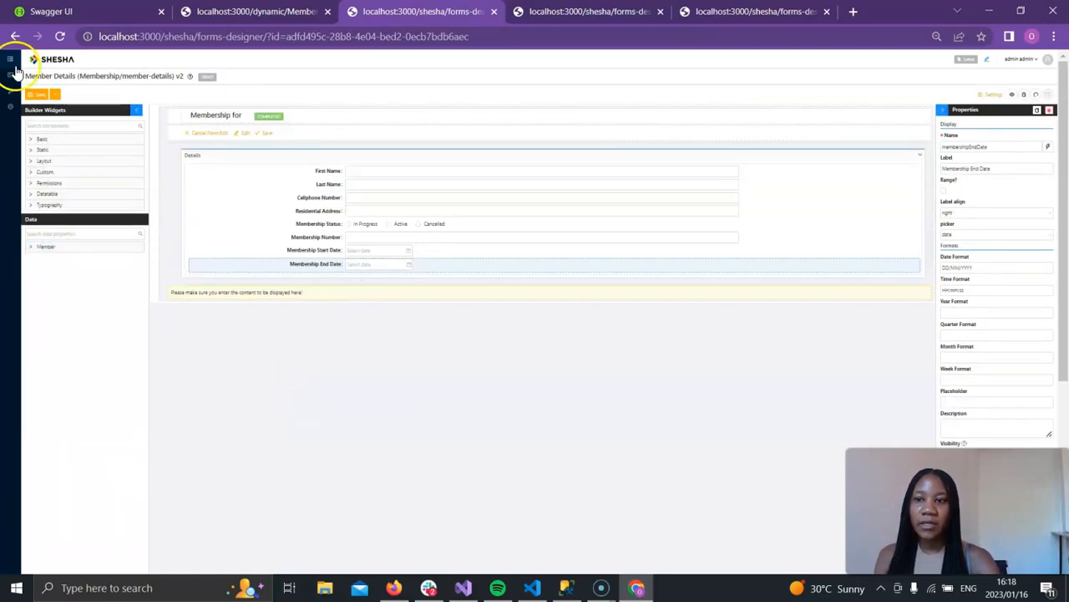
click(38, 93)
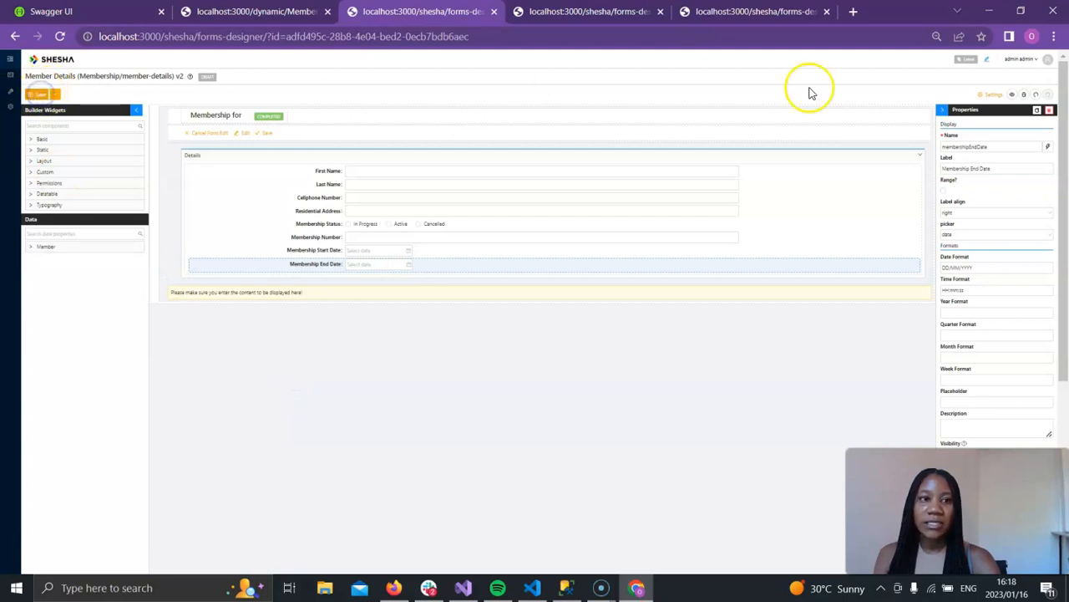
click(1054, 36)
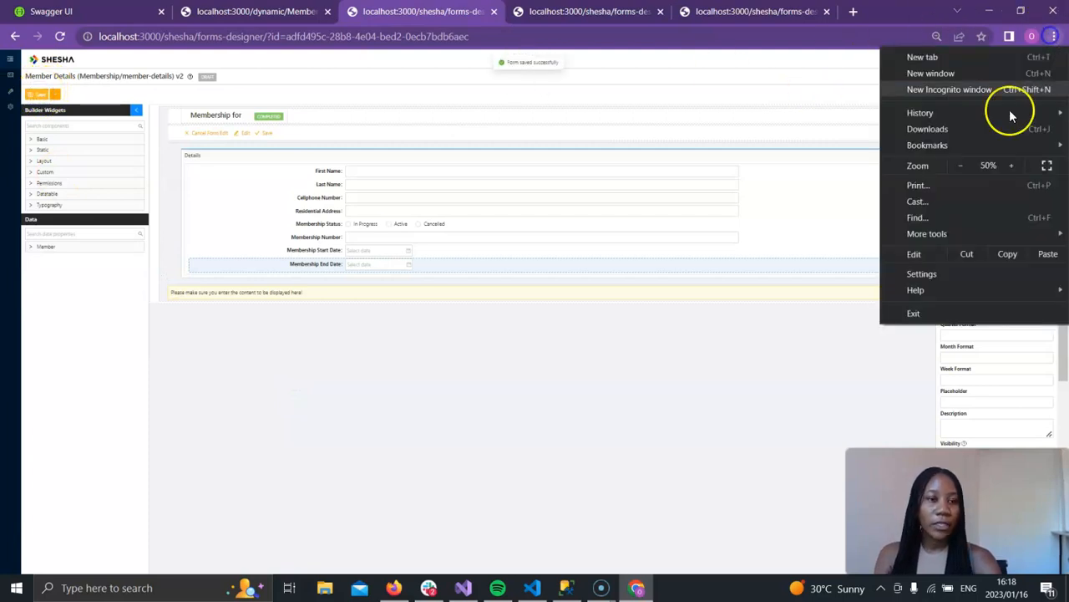
click(1012, 167)
click(1012, 167)
click(1012, 167)
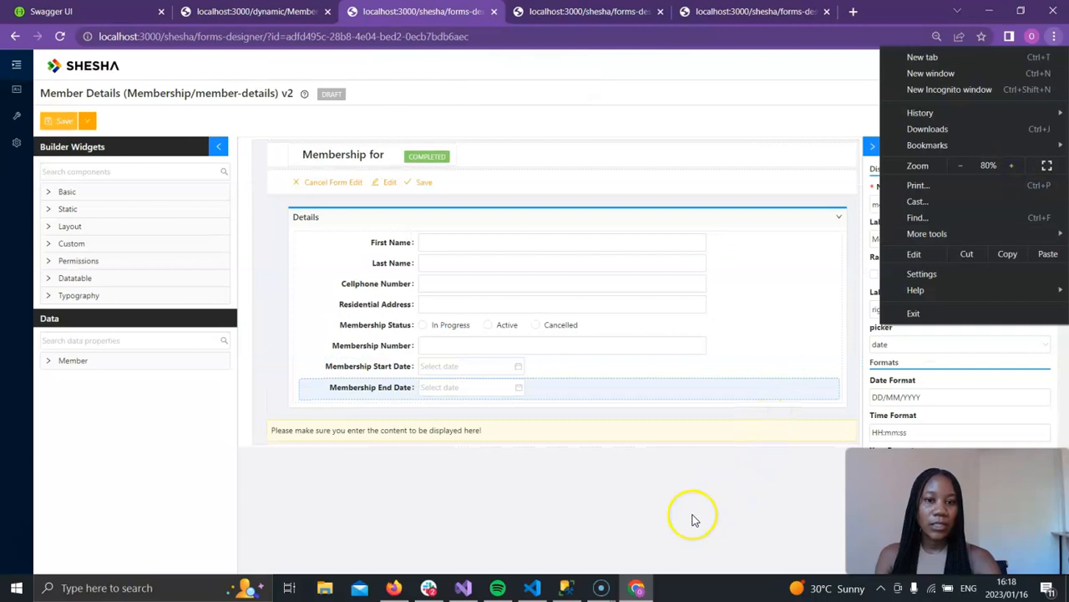
click(672, 520)
click(59, 122)
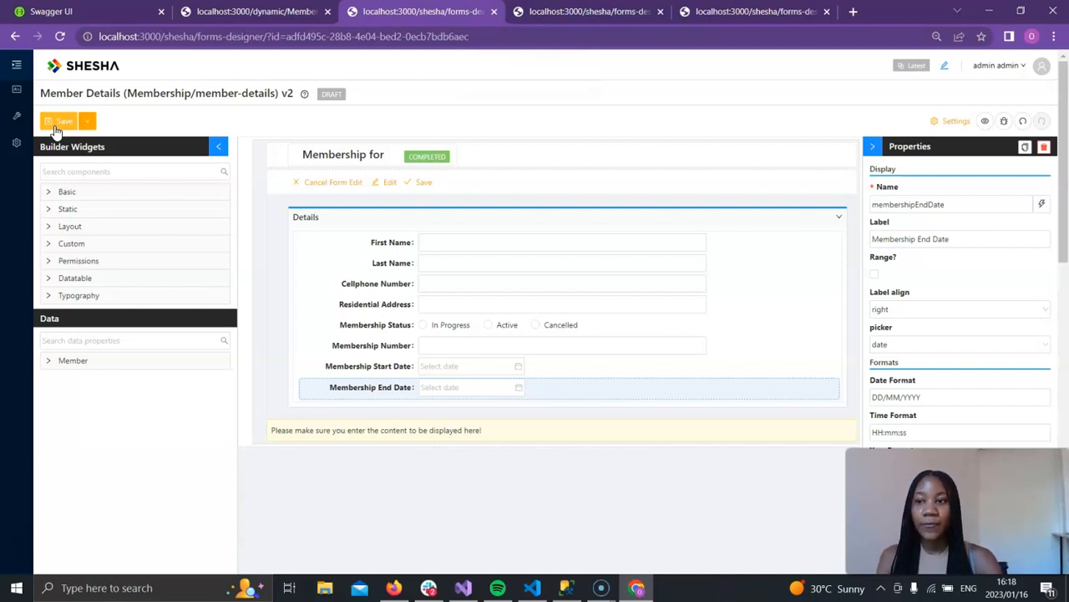
Step: Open the Create Member dialog from the members table and enter the member's first and last name
click(10, 90)
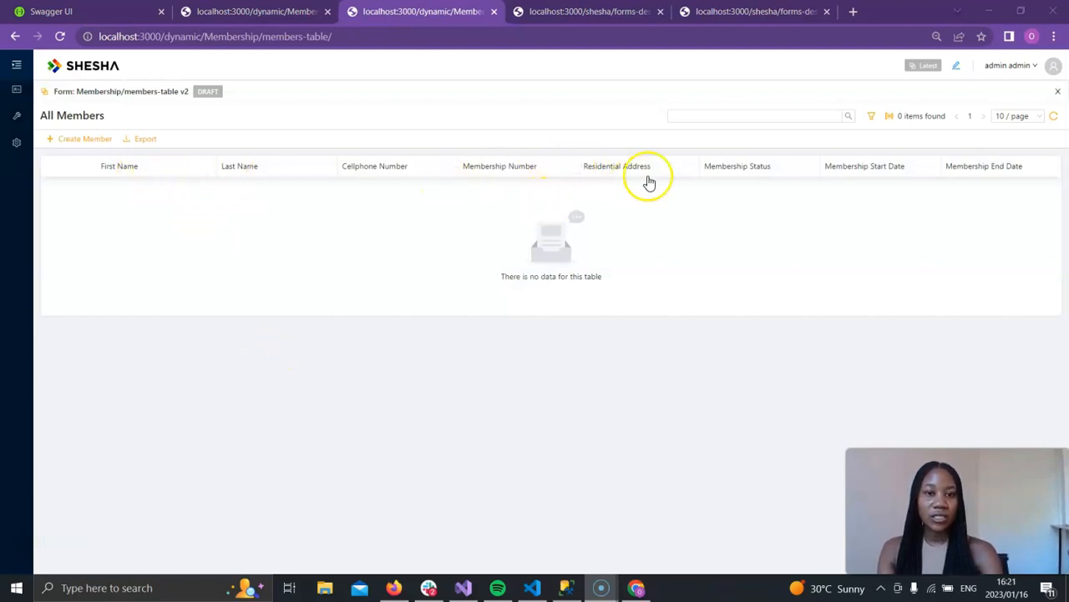
click(82, 140)
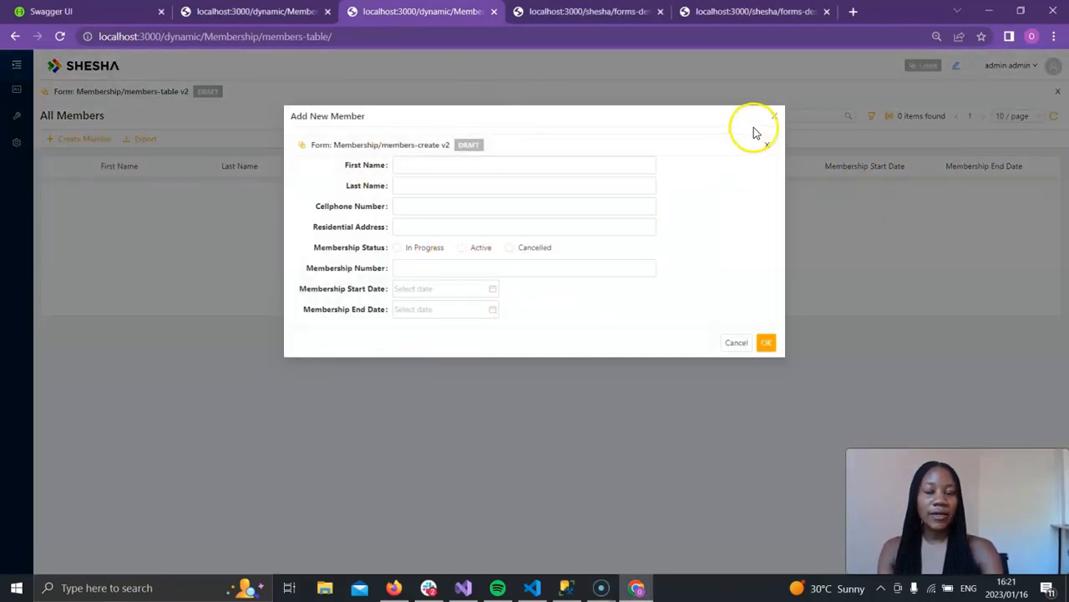
click(559, 167)
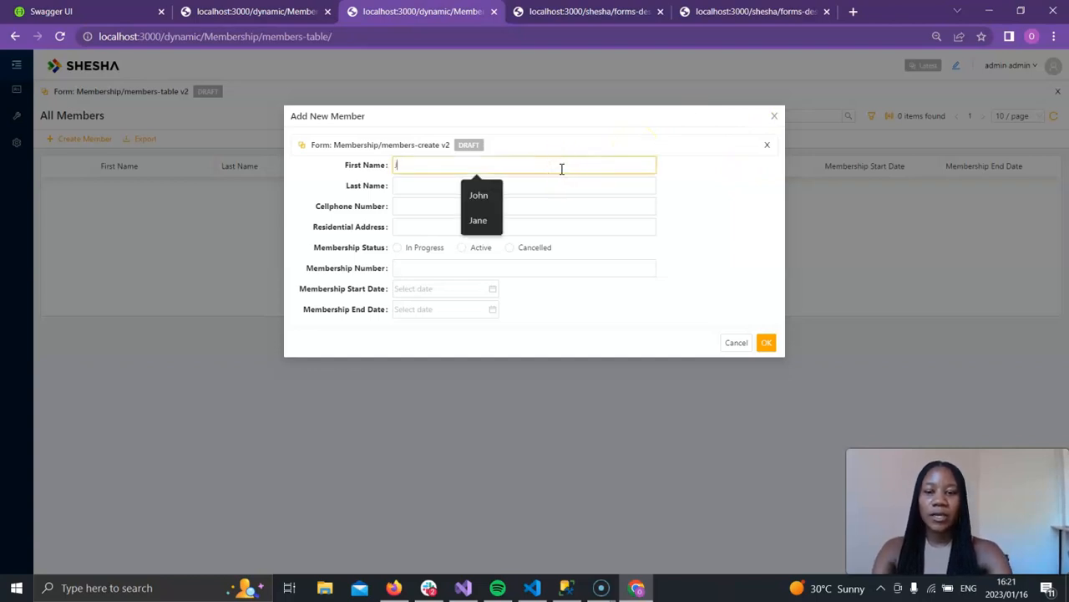
text(Jane)
key(Tab)
text(Do)
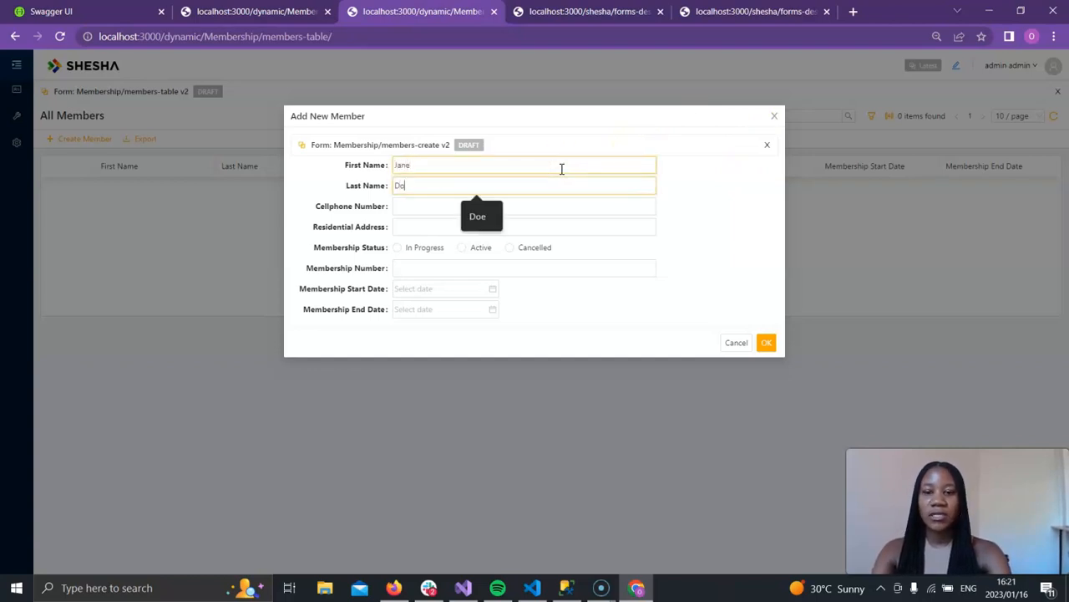
text(e)
Step: Enter the member's cellphone number, correcting its last digit
click(464, 207)
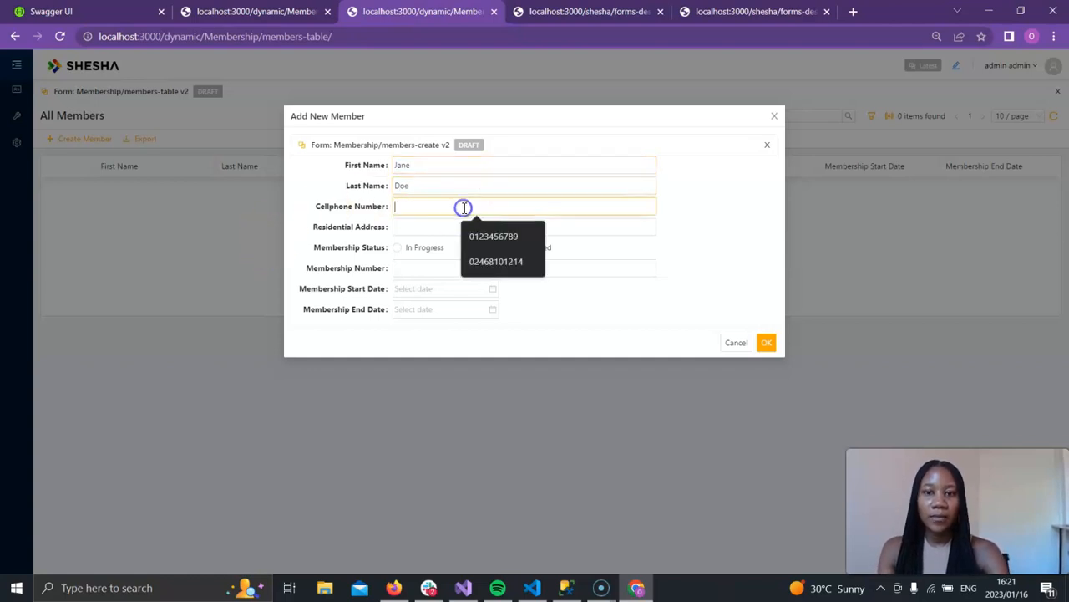
text(0)
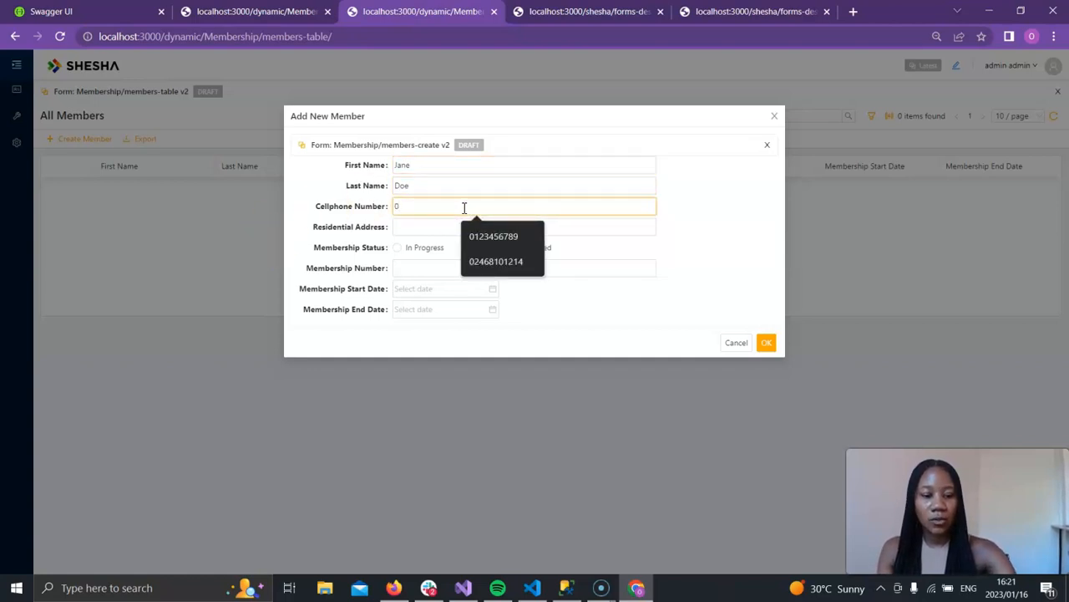
text(246810)
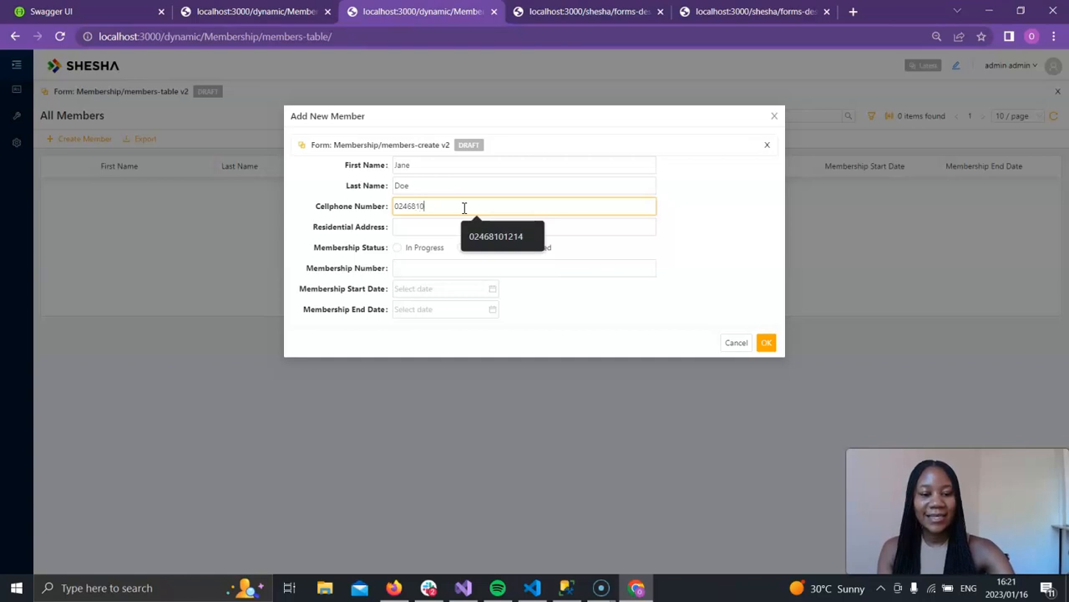
text(121)
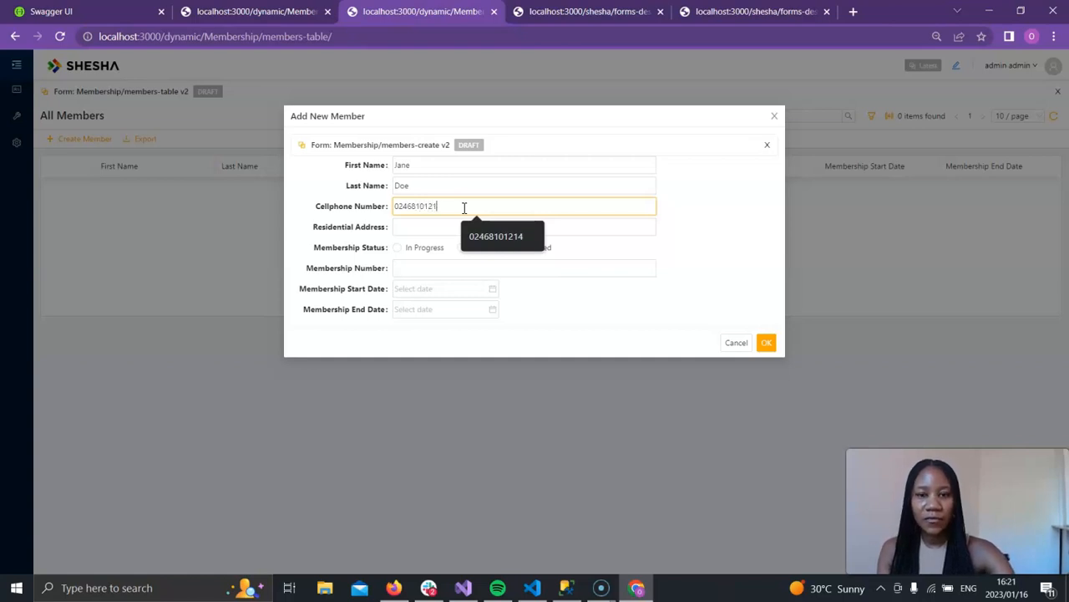
text(4)
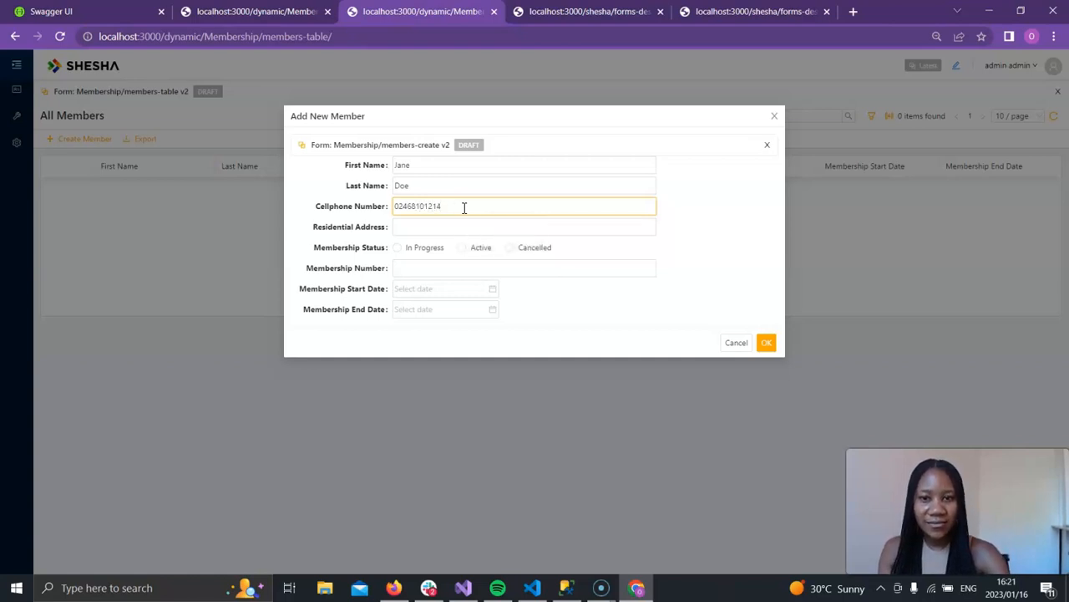
key(BackSpace)
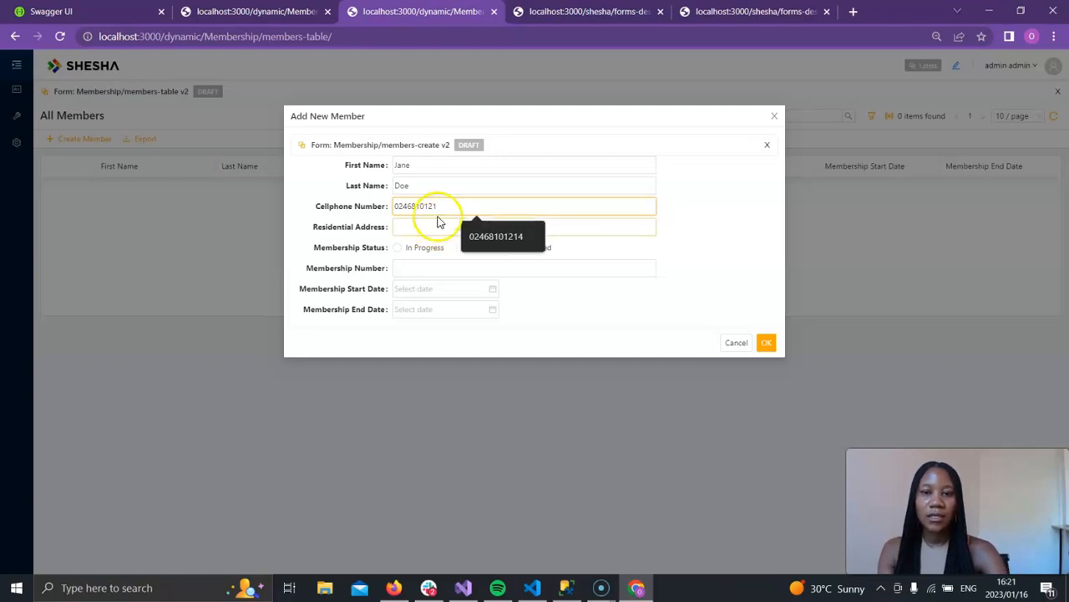
text(4)
Step: Fill in the member's residential address and set Membership Status to In Progress
click(436, 224)
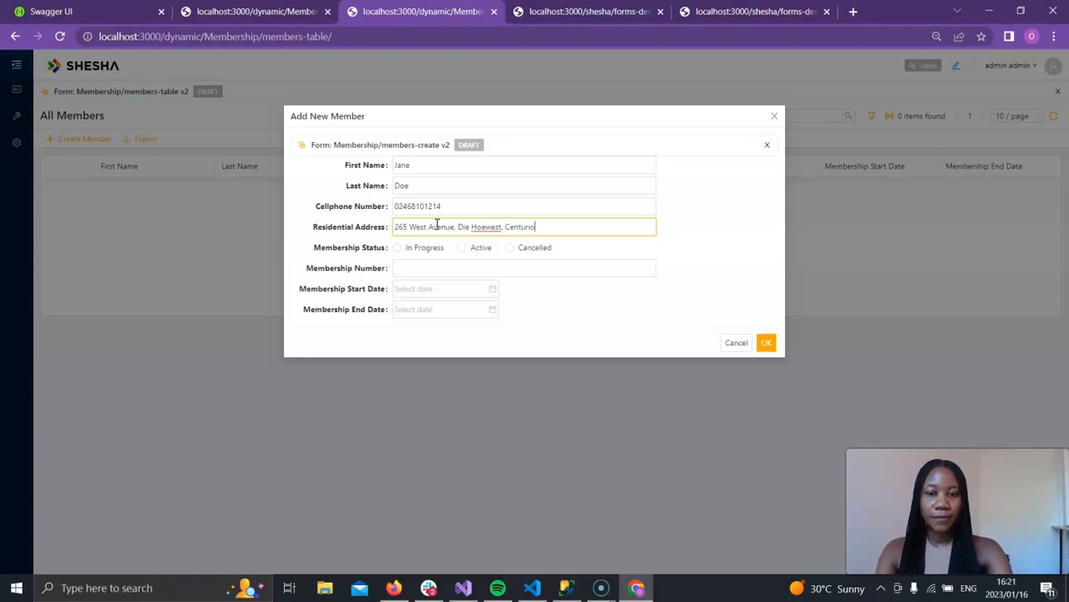
click(409, 250)
Step: Enter the membership number and set the Membership Start Date to 16/01/2023
click(420, 267)
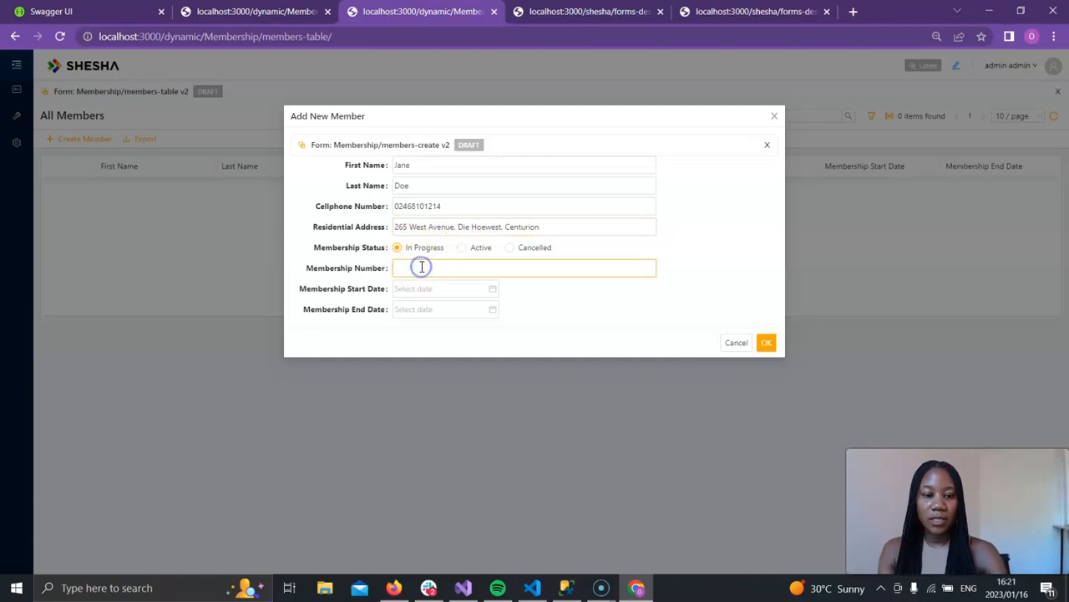
click(461, 289)
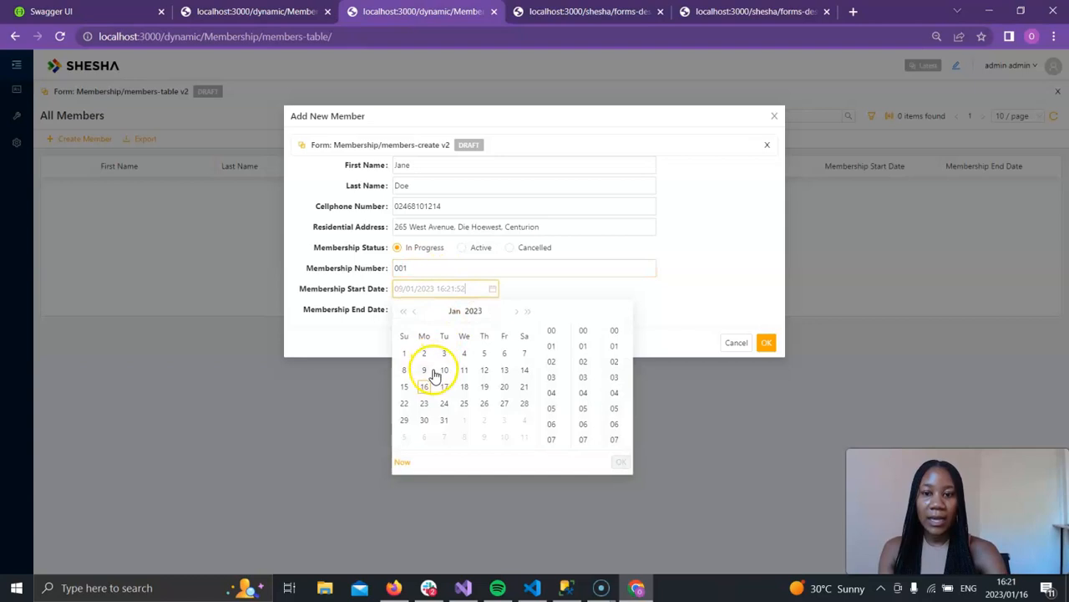
click(424, 386)
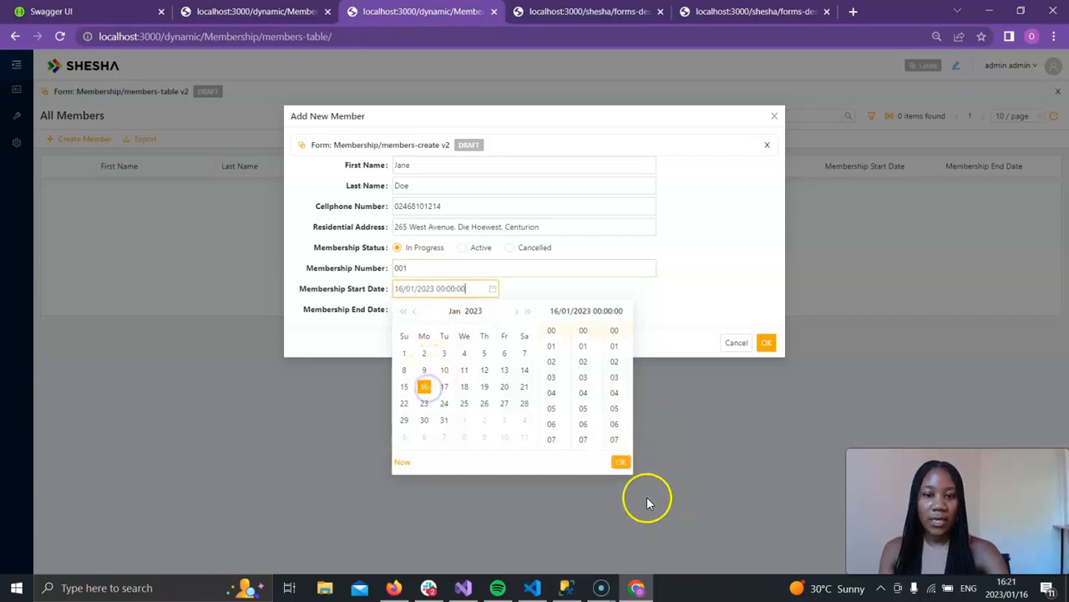
click(623, 464)
Step: Set the Membership End Date to 16/01/2024 and submit the new member
click(453, 309)
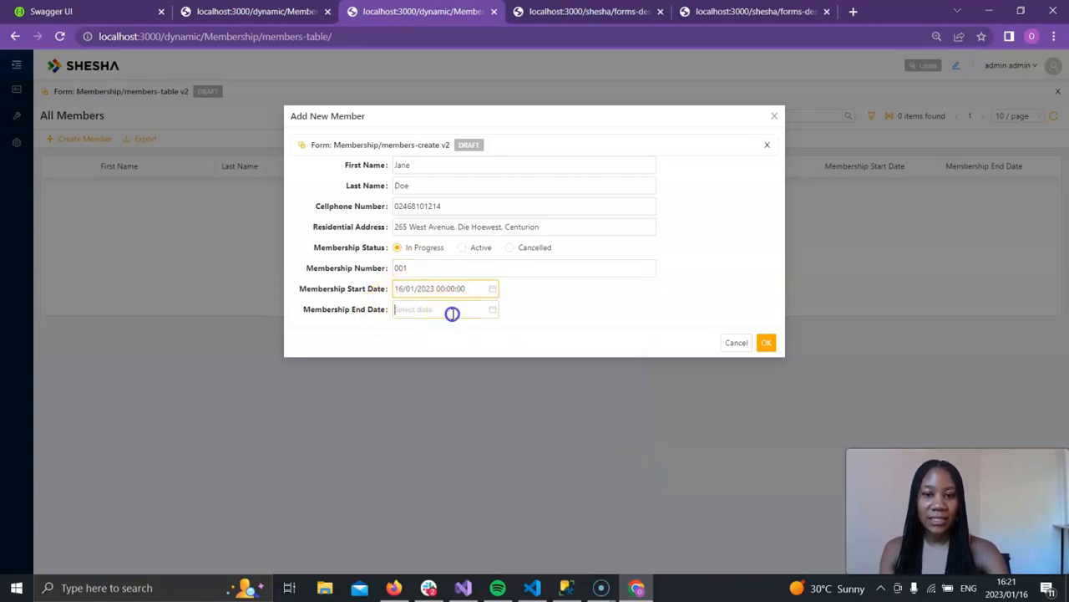
click(473, 331)
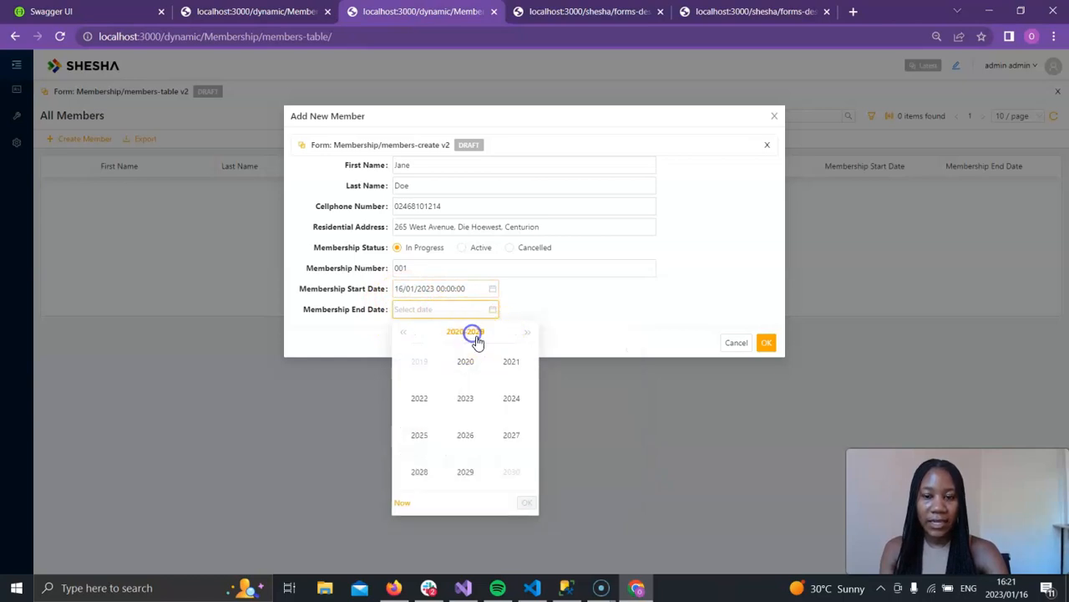
click(511, 403)
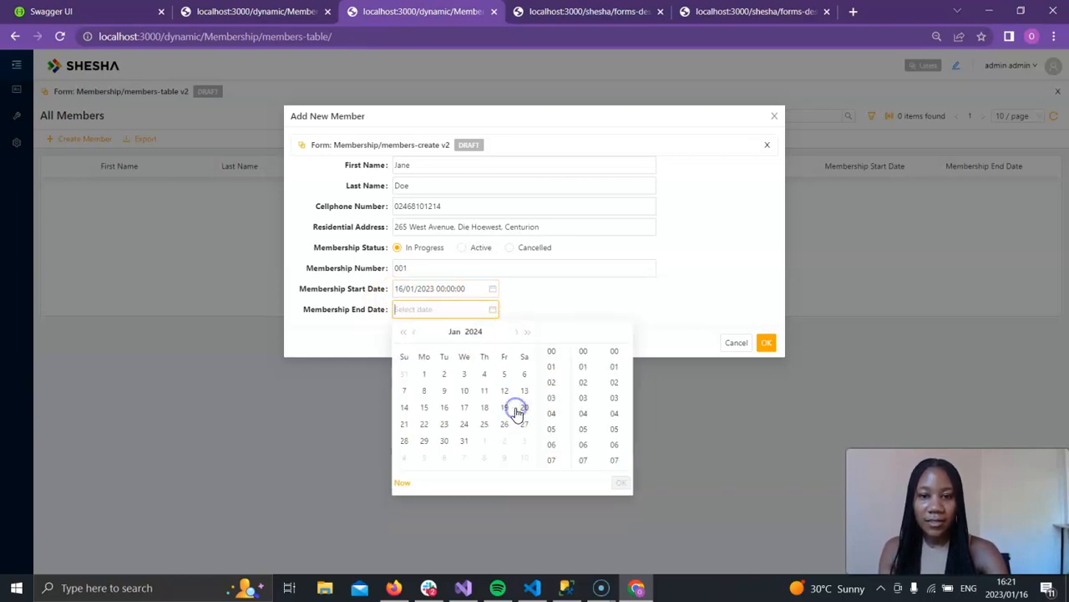
click(445, 408)
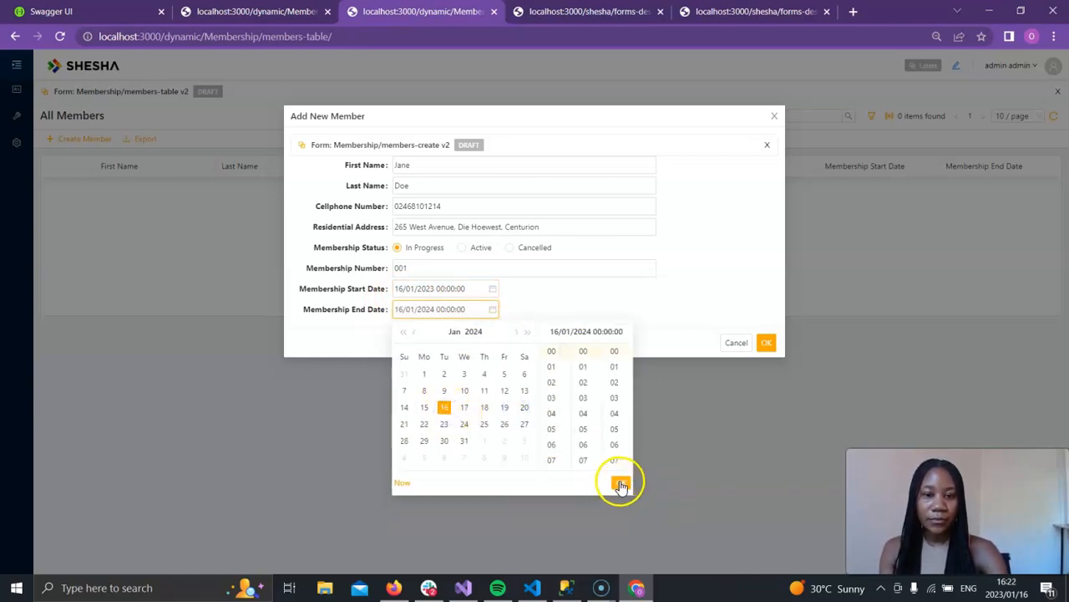
click(620, 483)
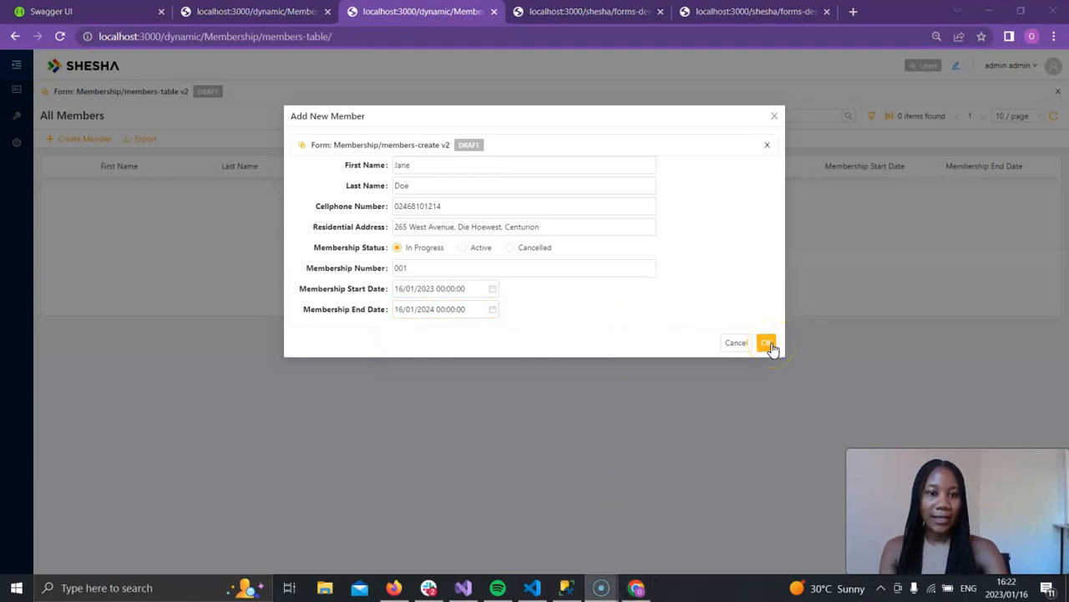
click(767, 343)
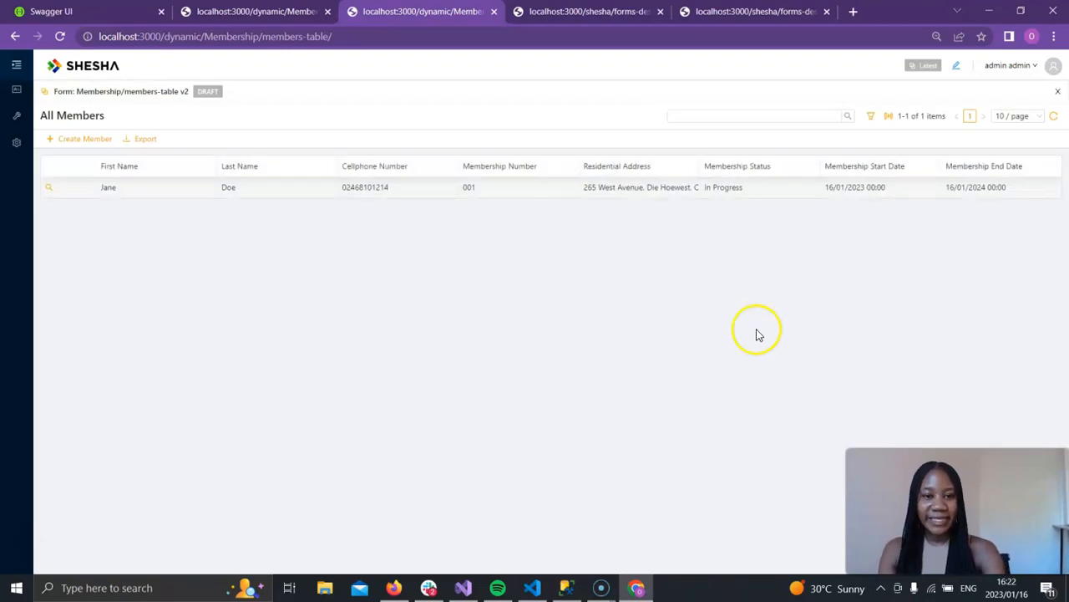
Step: Open the newly created member's record in the member-details form
click(345, 184)
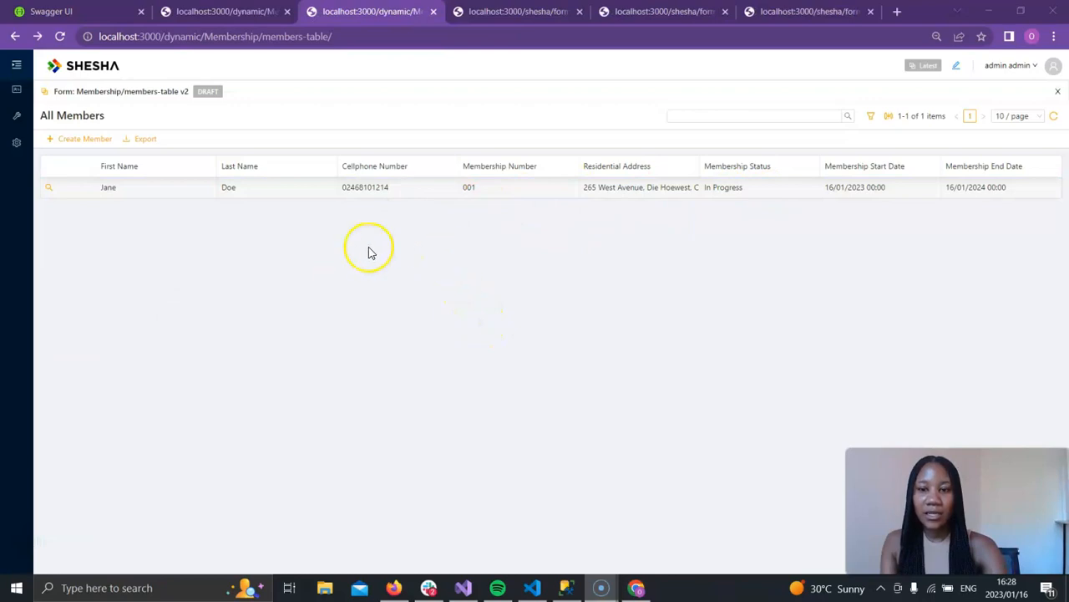
click(51, 194)
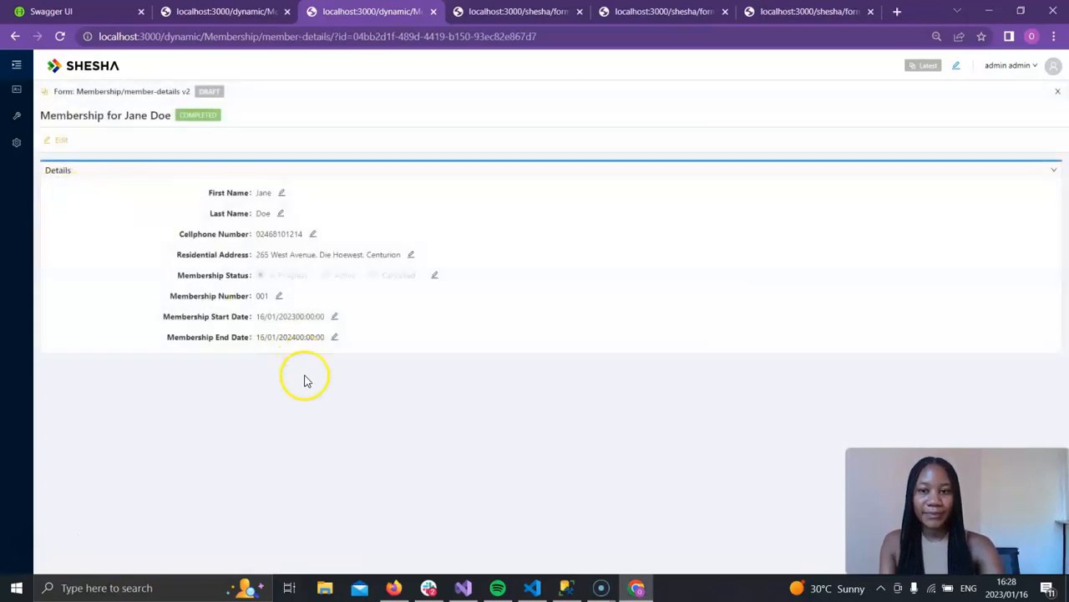